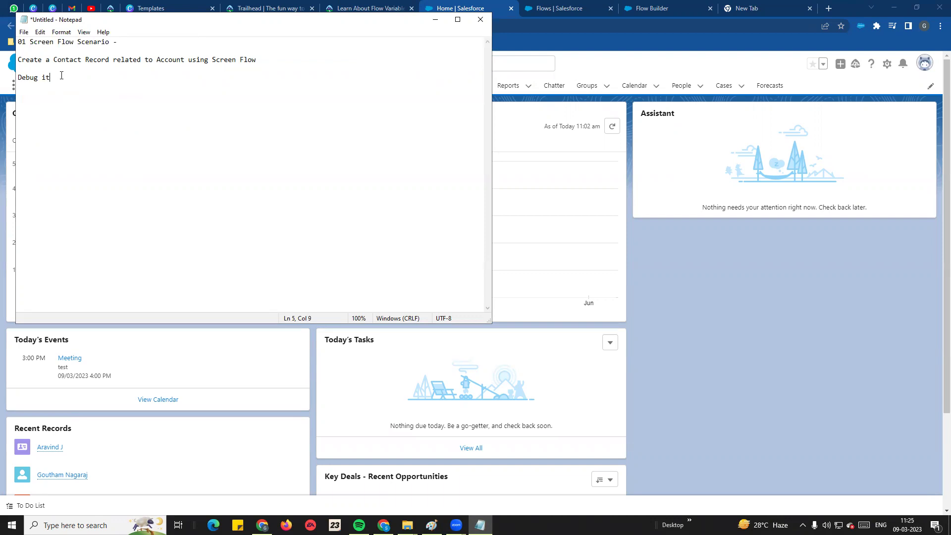
# - Read the Notepad scenario about creating a Contact record related to an Account with a Screen Flow and debugging it
pyautogui.click(506, 319)
pyautogui.click(480, 525)
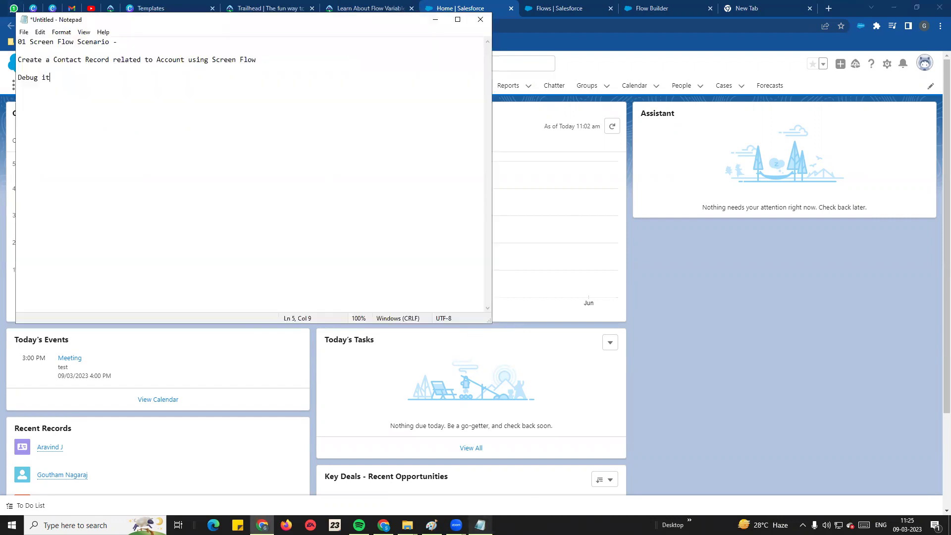
pyautogui.moveTo(23, 60); pyautogui.dragTo(115, 59)
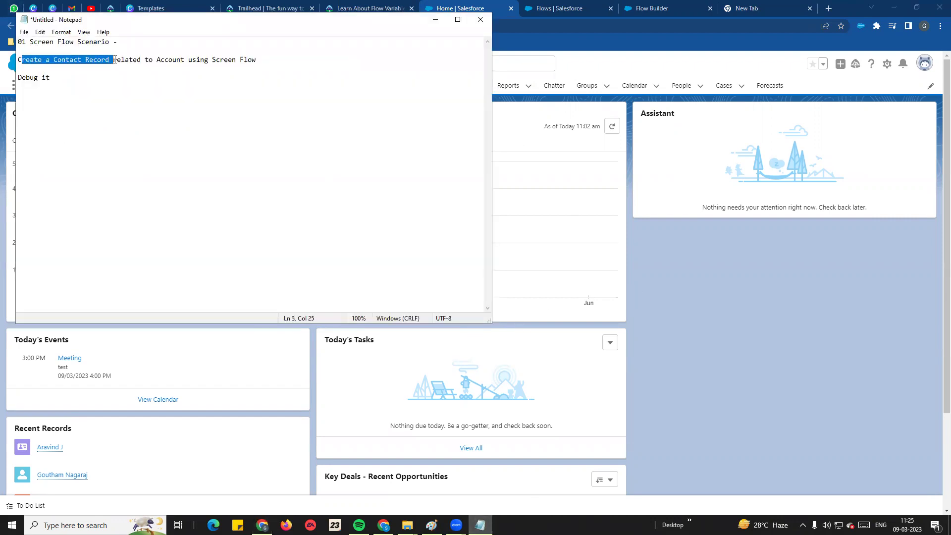
pyautogui.click(139, 64)
pyautogui.moveTo(271, 60); pyautogui.dragTo(19, 60)
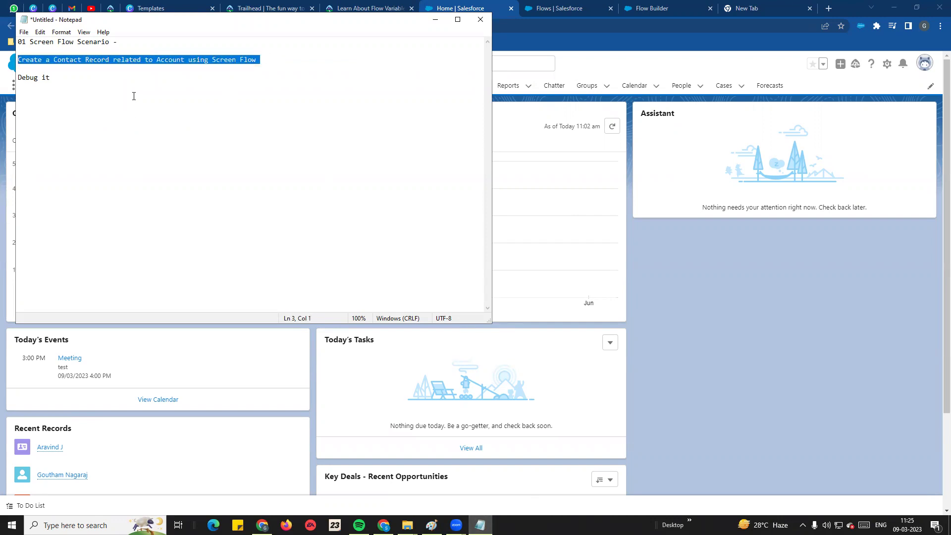
pyautogui.click(53, 91)
pyautogui.moveTo(53, 91)
pyautogui.mouseDown()
pyautogui.moveTo(15, 75)
pyautogui.moveTo(14, 60)
pyautogui.moveTo(53, 91)
pyautogui.mouseUp()
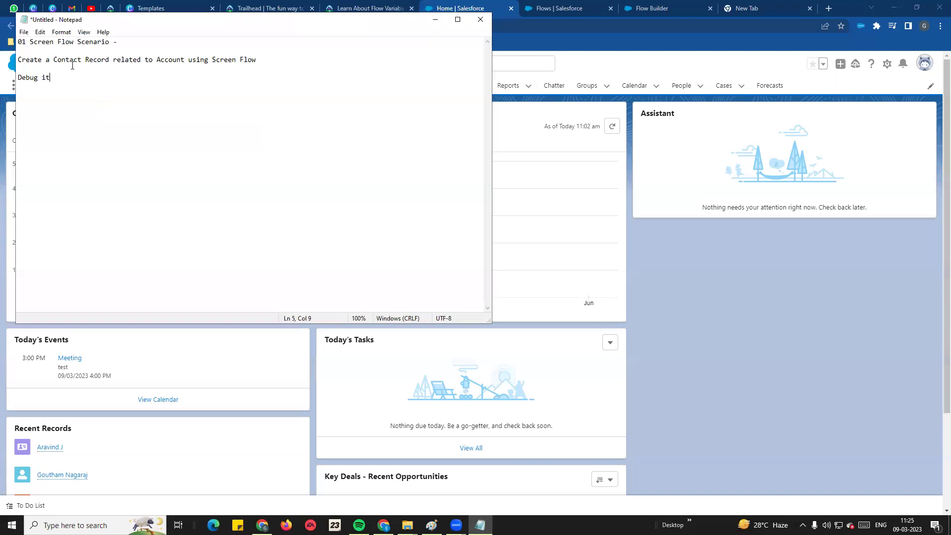
# - Switch to Salesforce, open Setup and find the Flows page by searching for "flow"
pyautogui.click(515, 134)
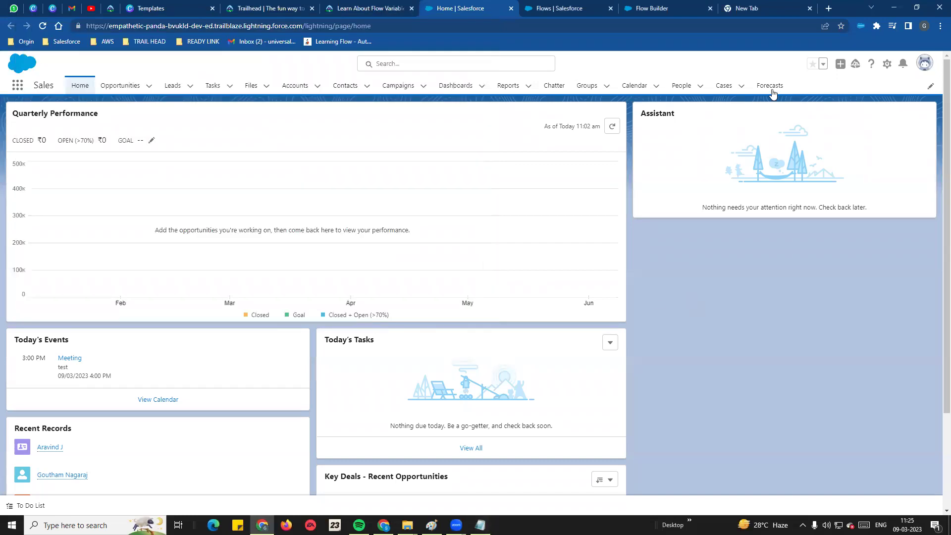
pyautogui.click(887, 64)
pyautogui.click(868, 92)
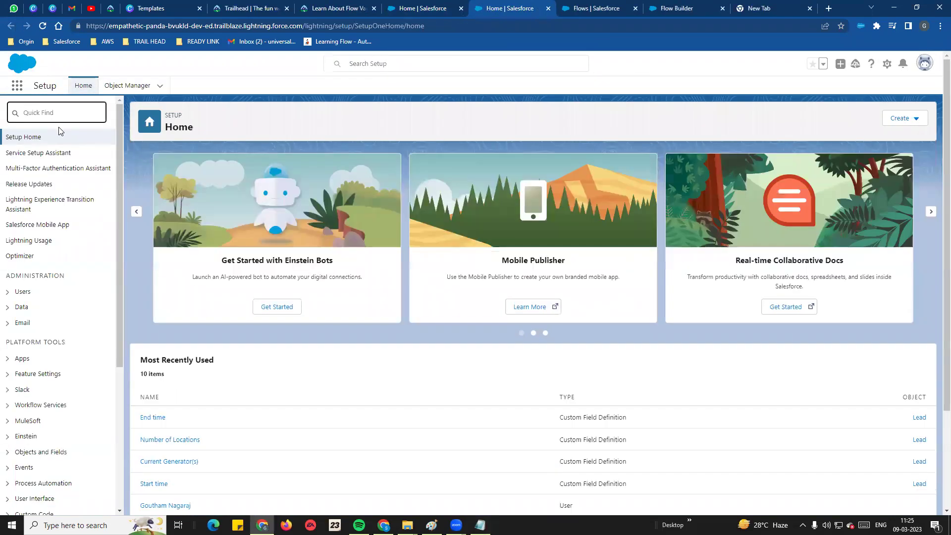
pyautogui.write('flow')
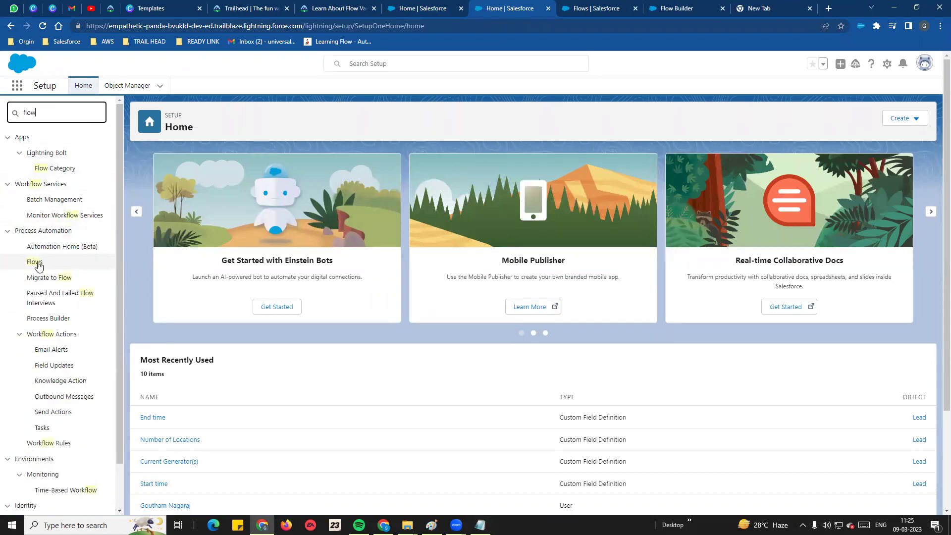
pyautogui.click(38, 267)
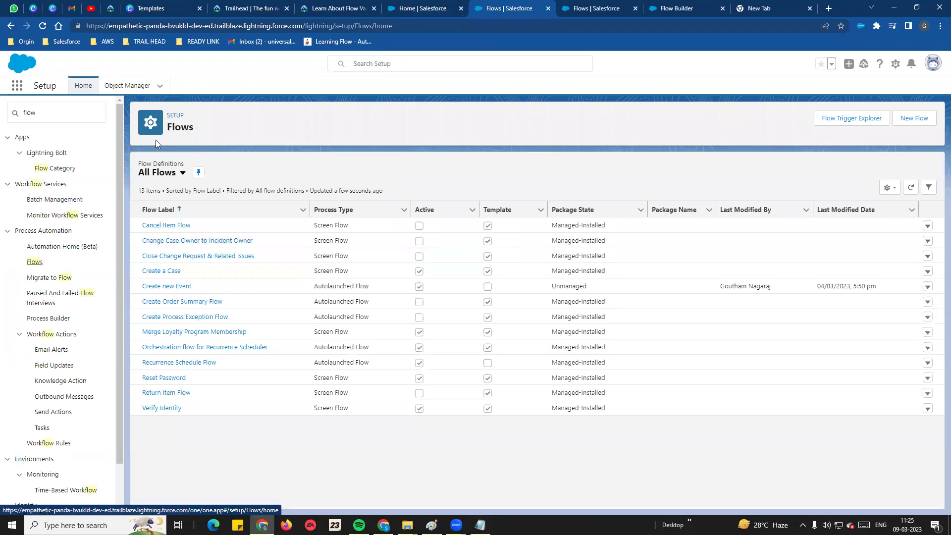
# - Create a new Screen Flow and keep its canvas in Auto-Layout mode
pyautogui.click(914, 118)
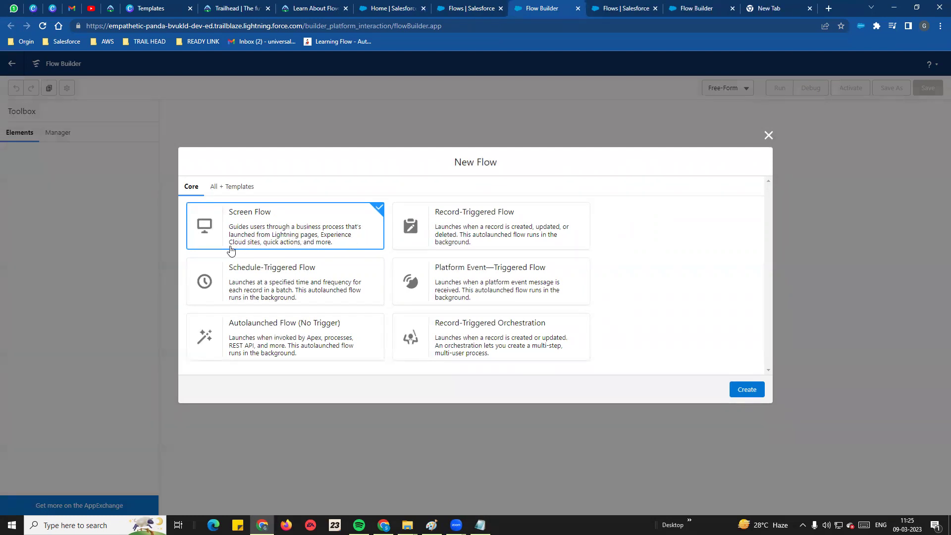
pyautogui.click(743, 390)
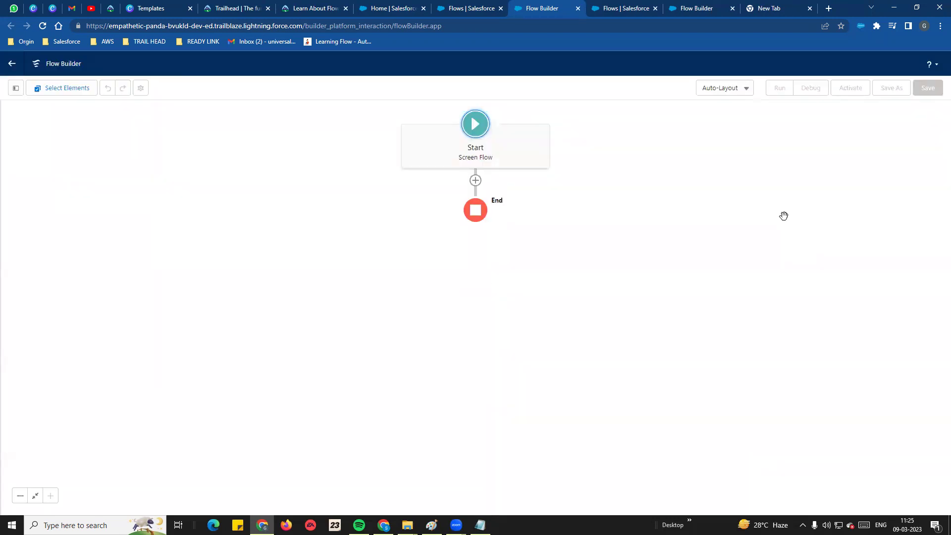
pyautogui.click(729, 97)
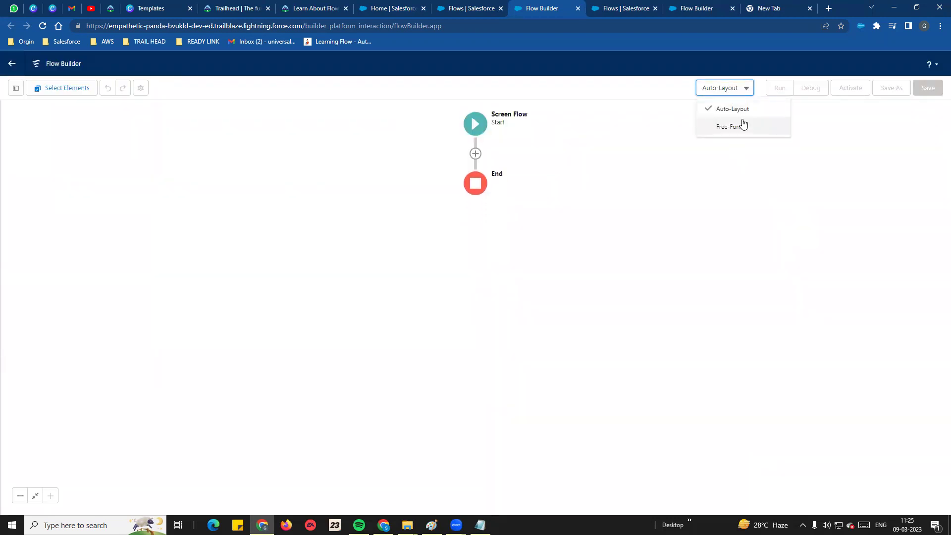
pyautogui.click(728, 110)
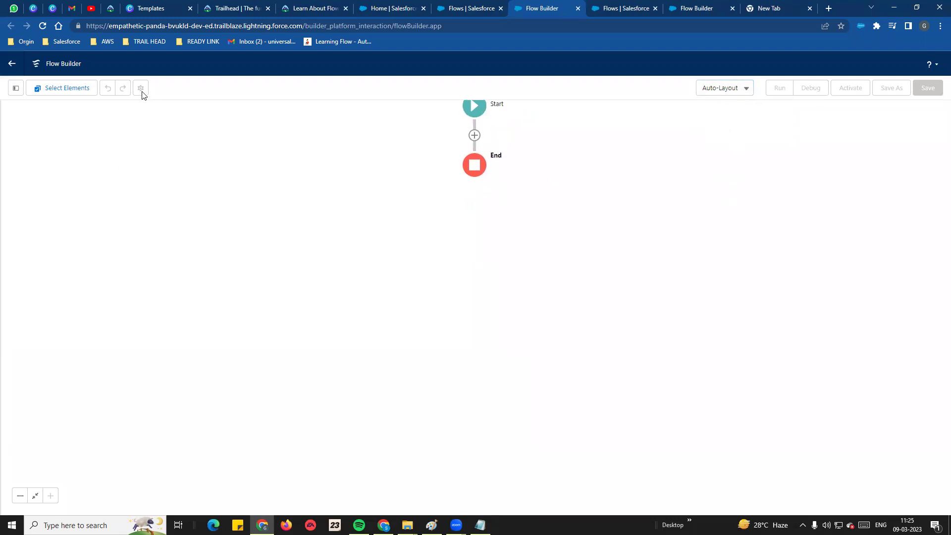
# - Show the flow's Toolbox beside the canvas
pyautogui.click(63, 94)
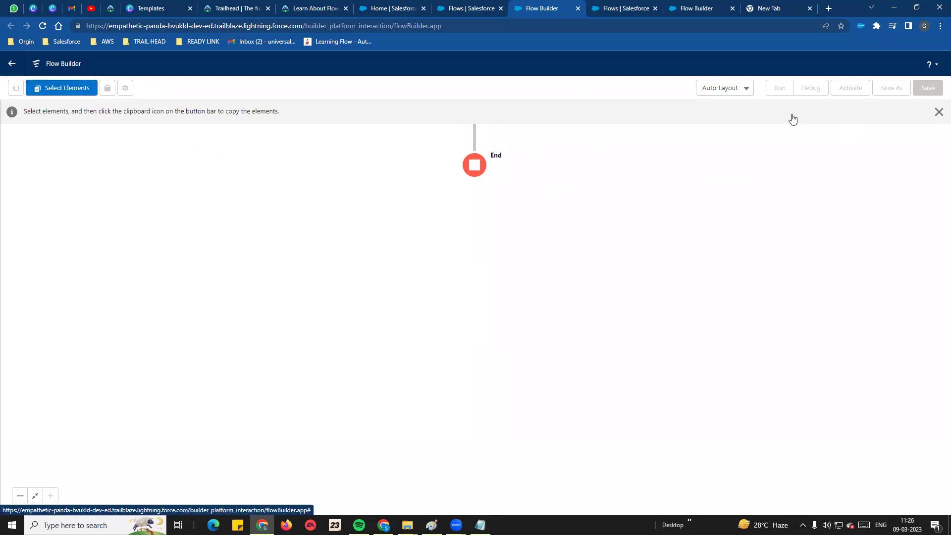
pyautogui.click(15, 89)
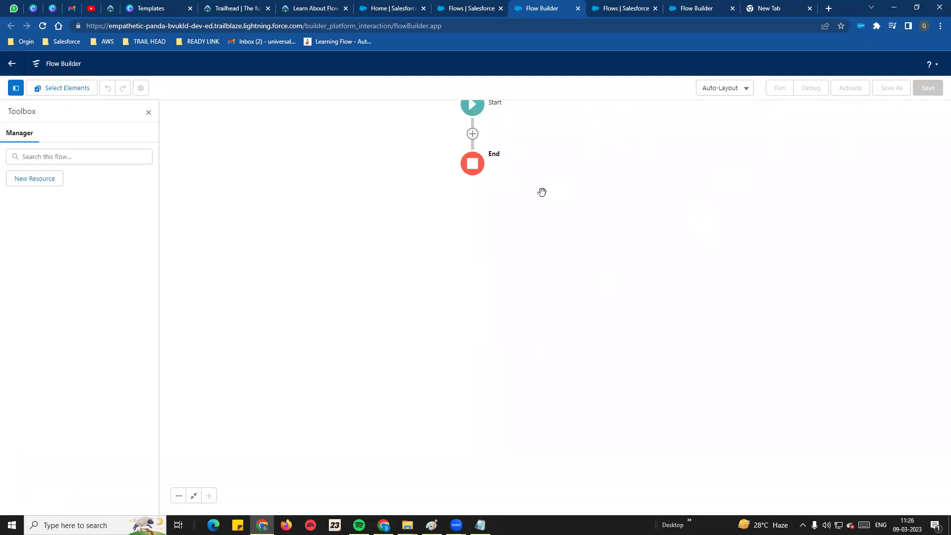
pyautogui.moveTo(407, 150); pyautogui.dragTo(403, 250)
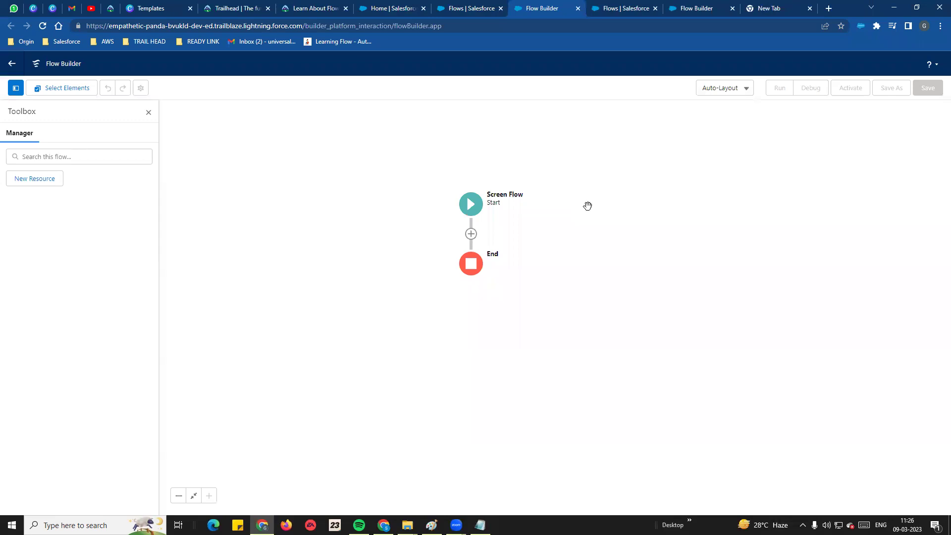
# - Open the first recently viewed contact, examine the record ID in its URL, and return to the new flow
pyautogui.click(396, 6)
pyautogui.click(345, 85)
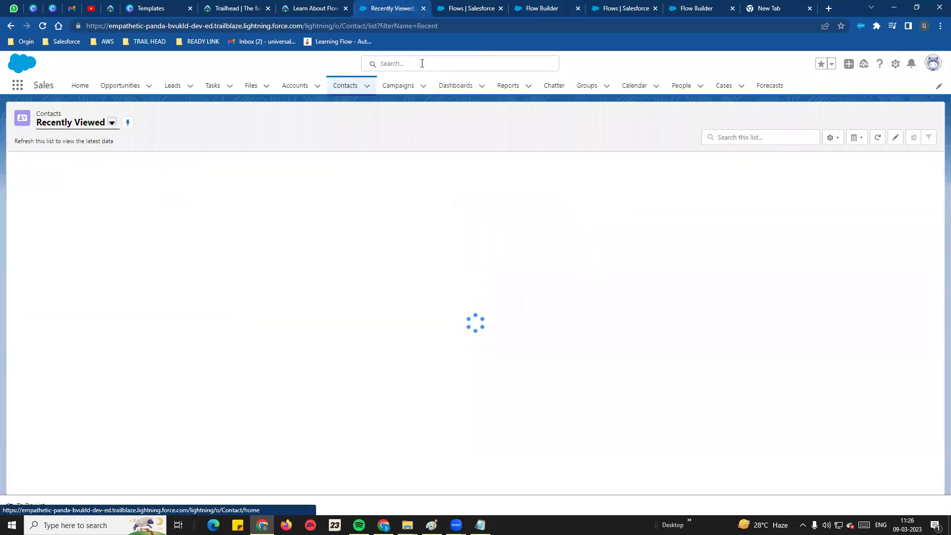
pyautogui.click(69, 176)
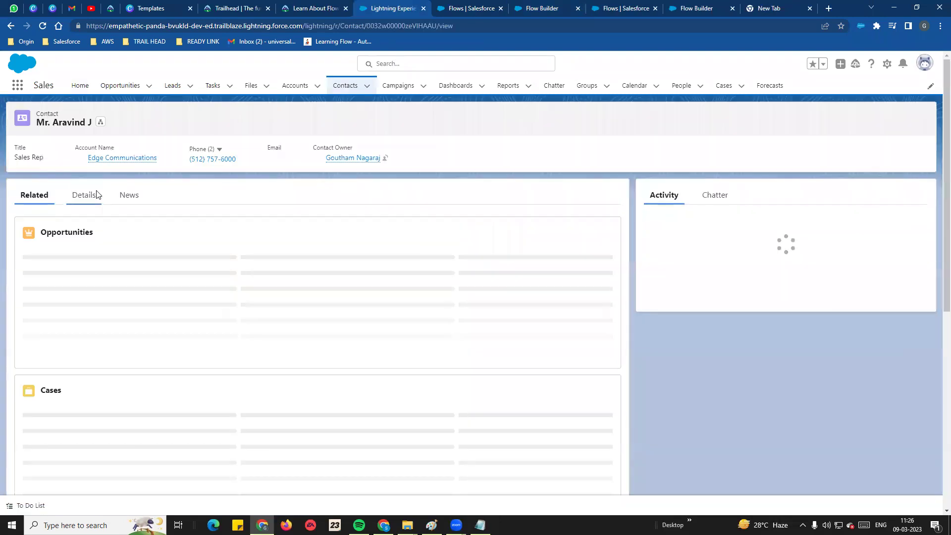
pyautogui.doubleClick(405, 26)
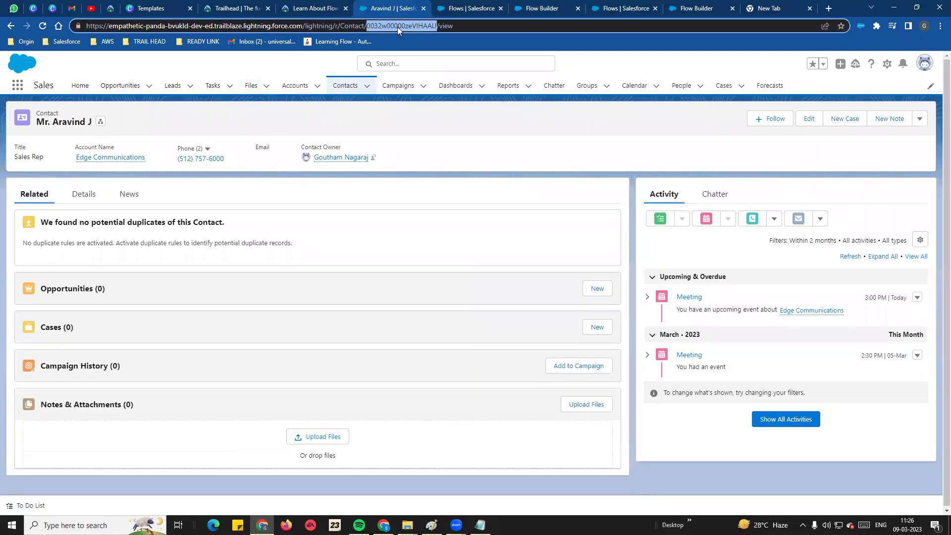
pyautogui.click(491, 7)
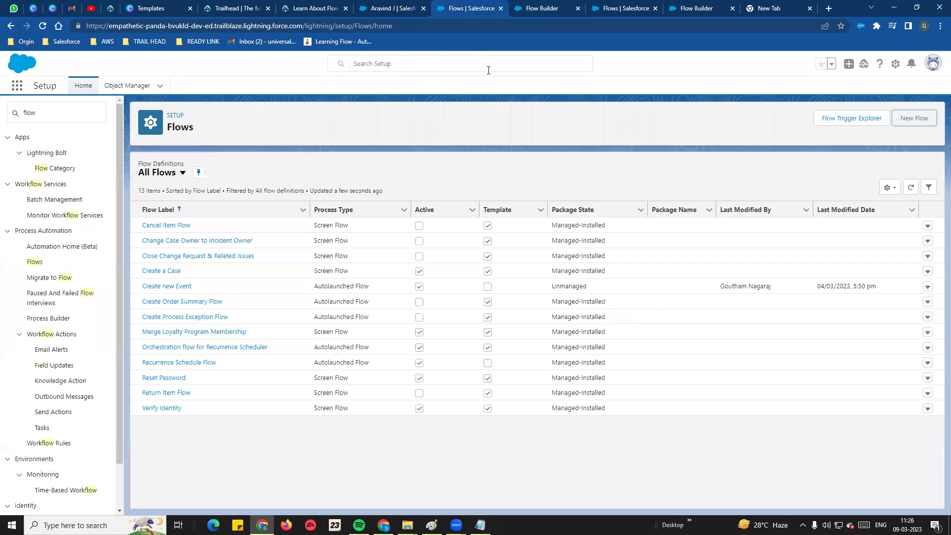
pyautogui.hotkey('ctrl', 'Tab')
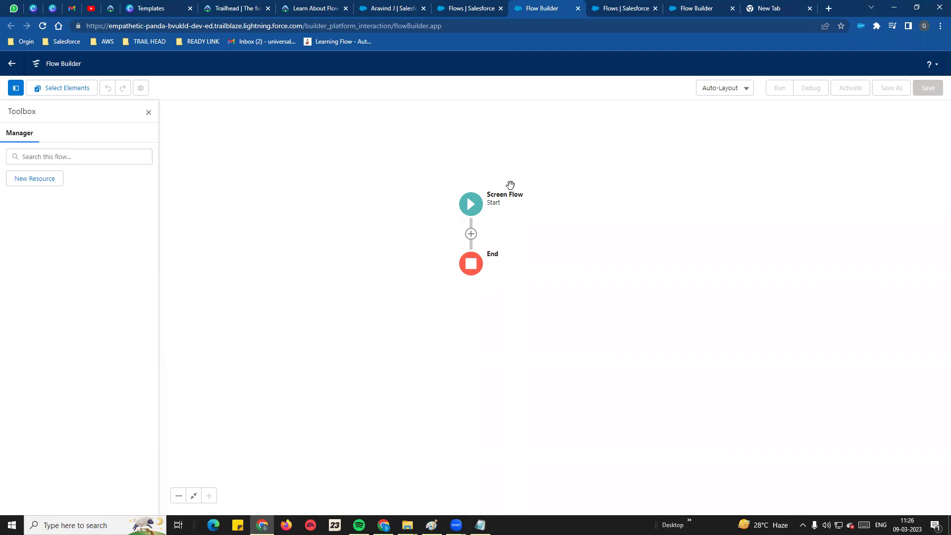
# - Define a new Variable resource with the API name recordId and the data type Text
pyautogui.click(42, 184)
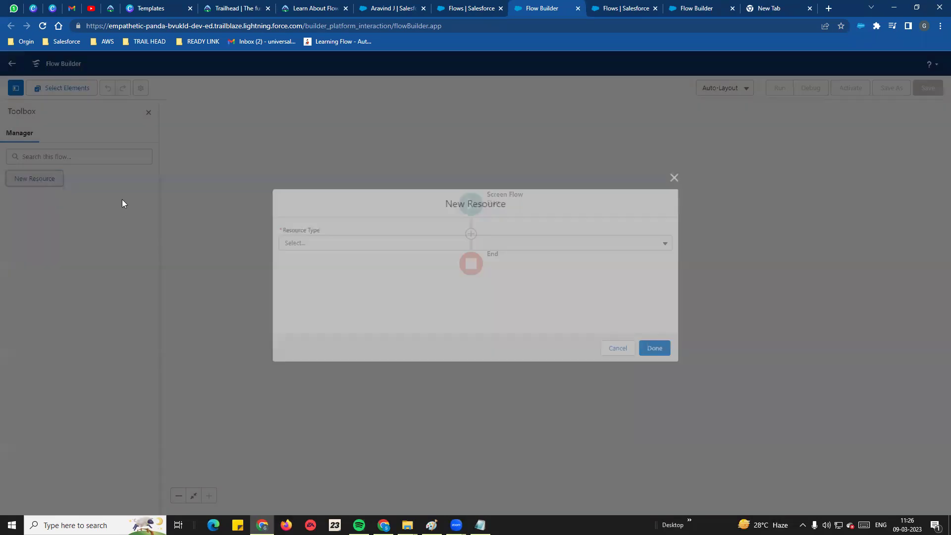
pyautogui.click(390, 268)
pyautogui.click(356, 243)
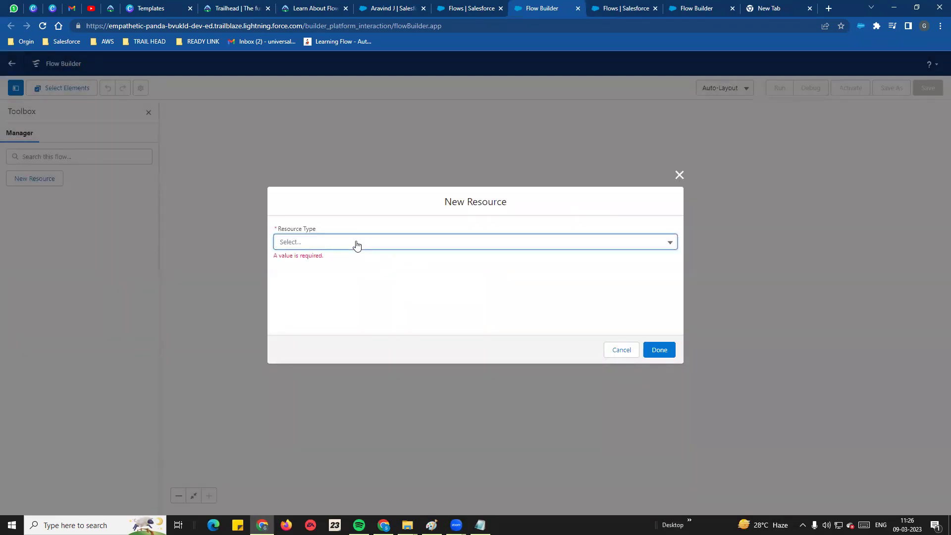
pyautogui.click(356, 243)
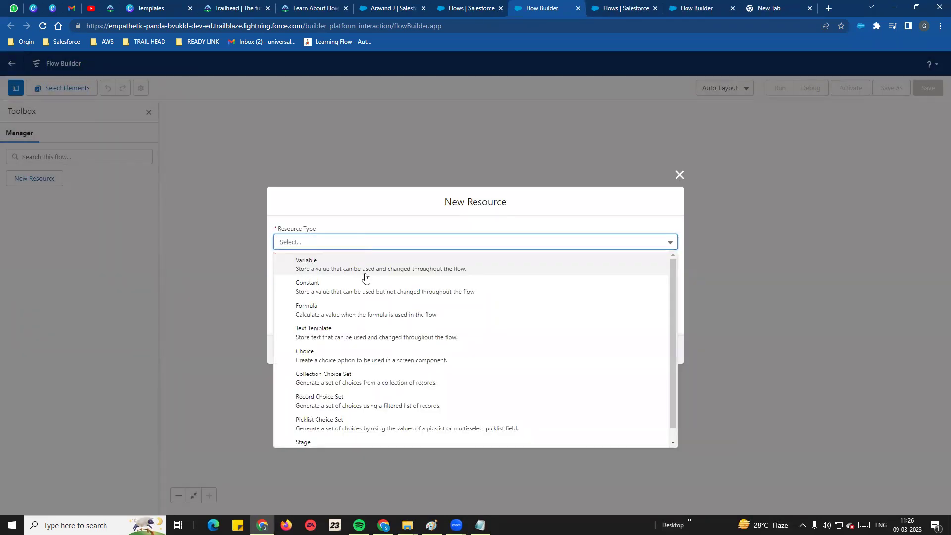
pyautogui.click(316, 275)
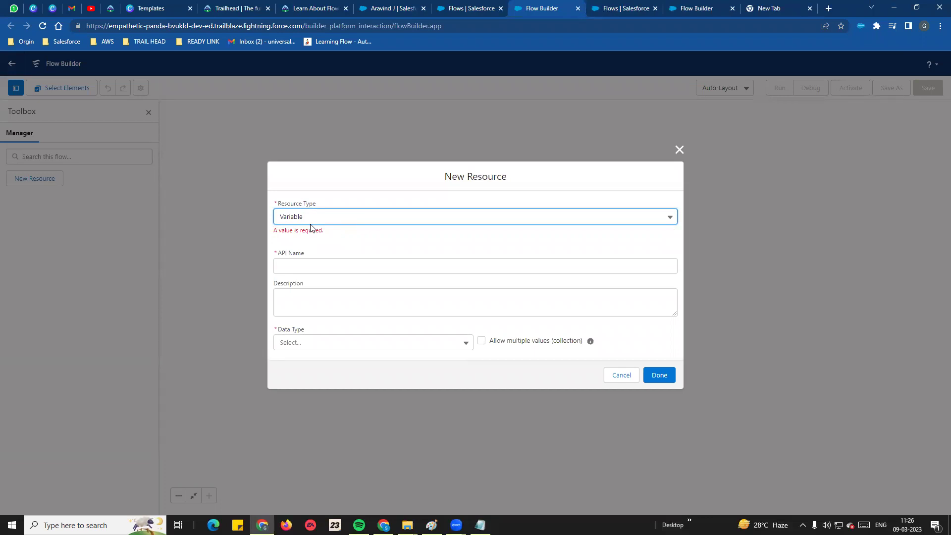
pyautogui.click(305, 266)
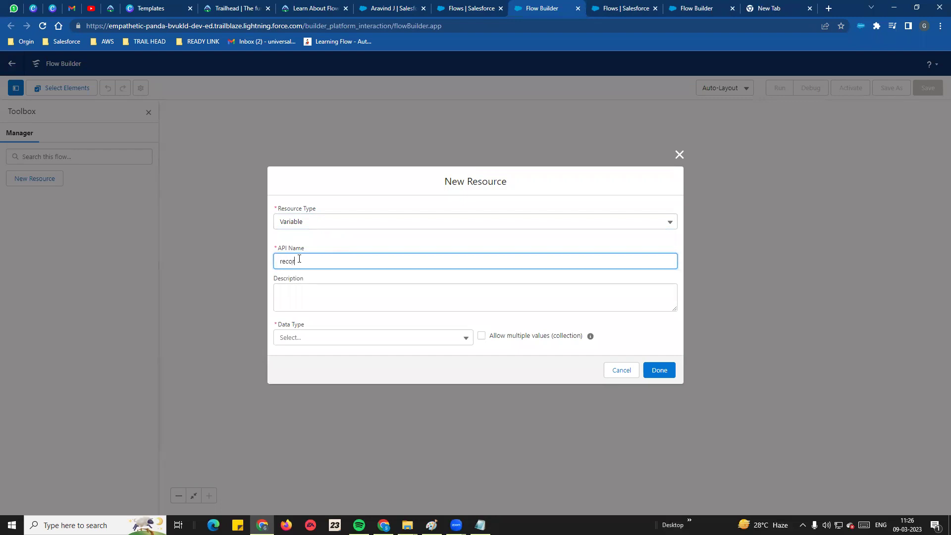
pyautogui.write('recordId')
pyautogui.press('Tab')
pyautogui.click(327, 341)
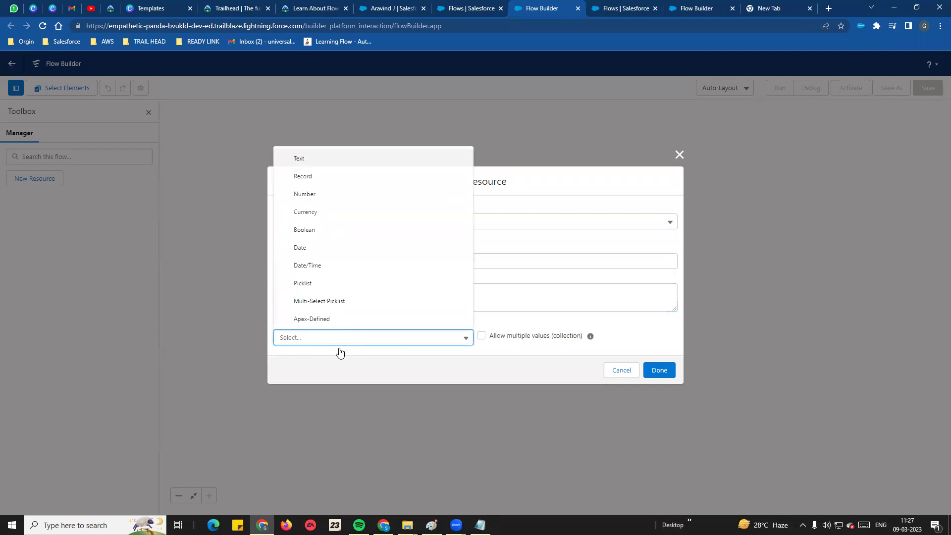
pyautogui.click(347, 159)
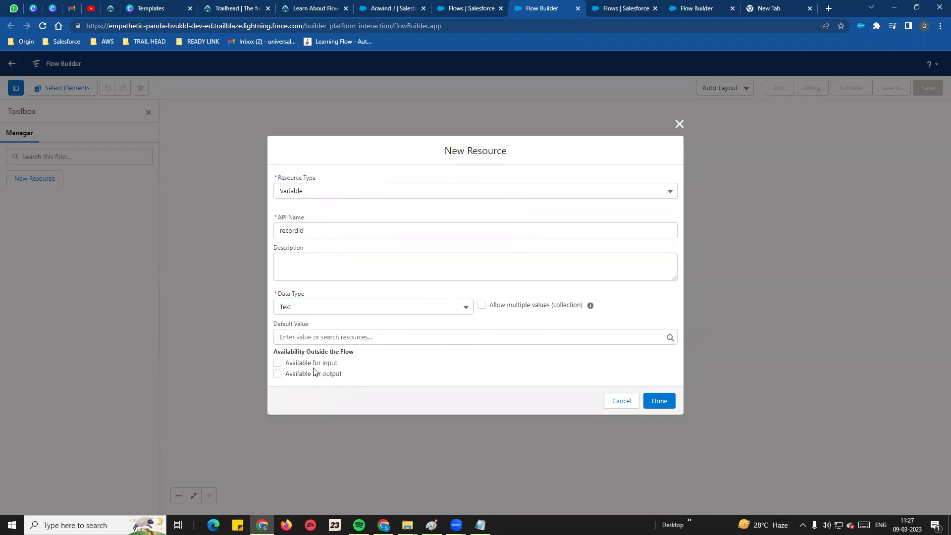
# - Make the recordId variable available for input, finish creating it, and review its settings
pyautogui.moveTo(274, 353); pyautogui.dragTo(393, 362)
pyautogui.click(277, 364)
pyautogui.click(660, 402)
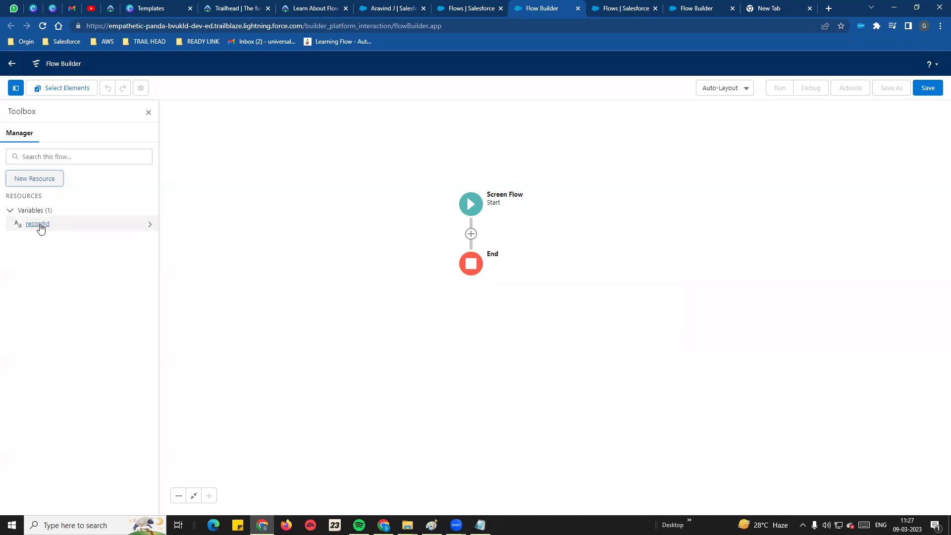
pyautogui.click(39, 224)
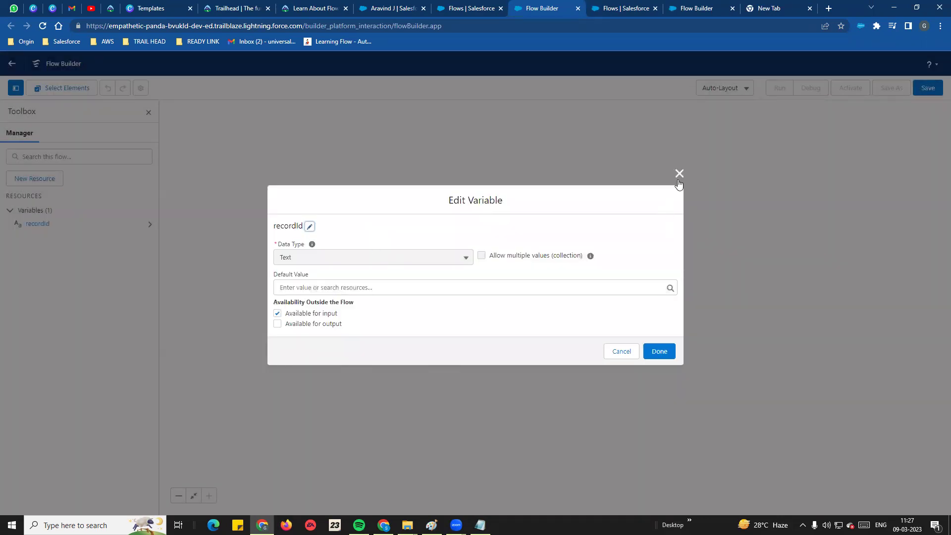
pyautogui.click(679, 173)
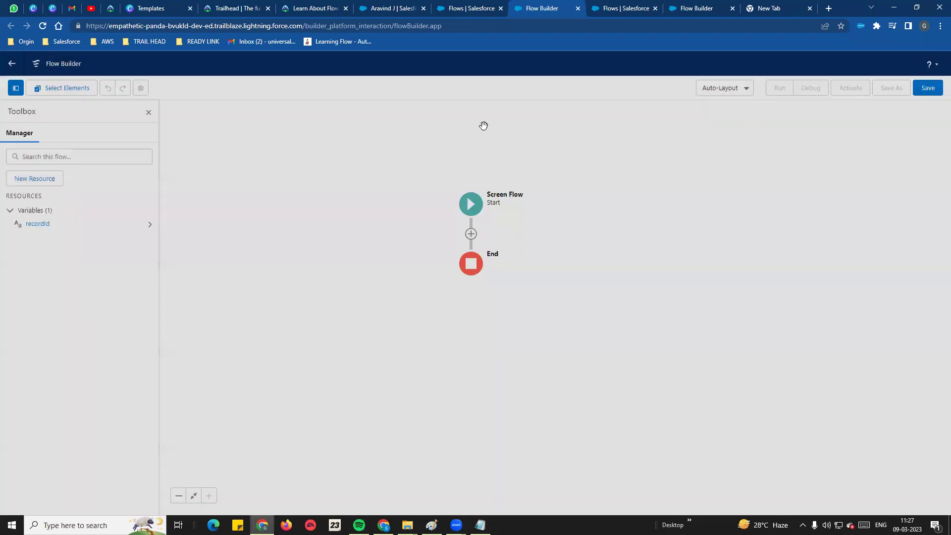
# - Look again at the record ID in the open contact's URL and return to the flow being built
pyautogui.click(390, 8)
pyautogui.doubleClick(393, 24)
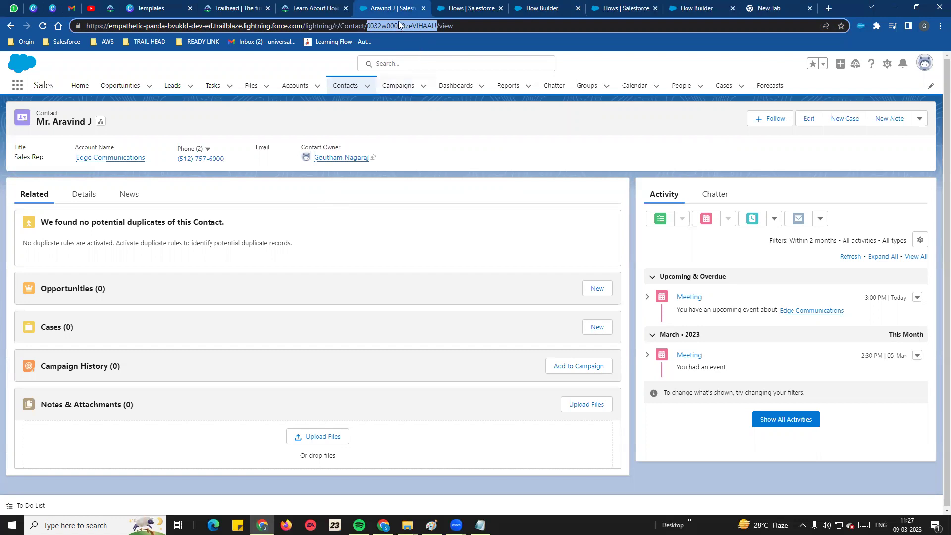
pyautogui.click(488, 5)
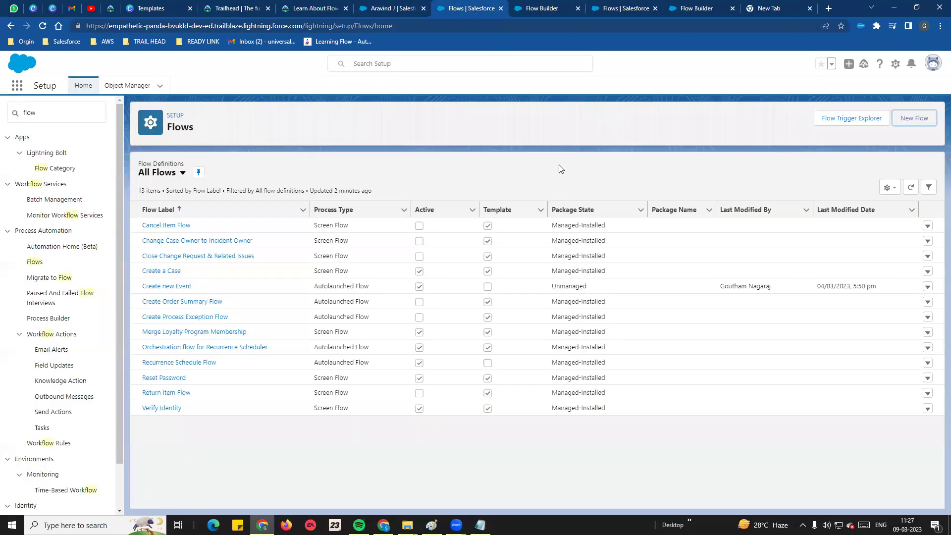
pyautogui.click(536, 10)
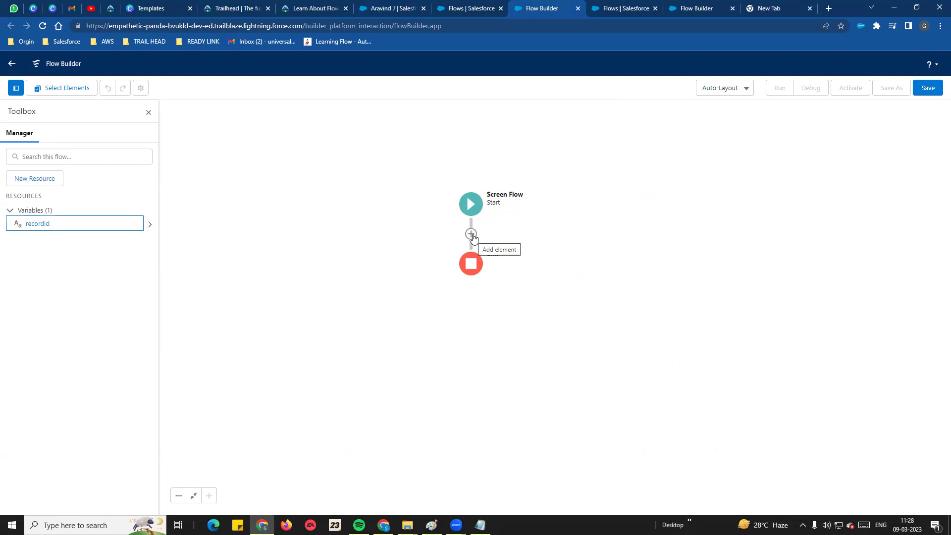
# - Go back to the recently viewed contacts list and open a blank new-contact form
pyautogui.click(392, 8)
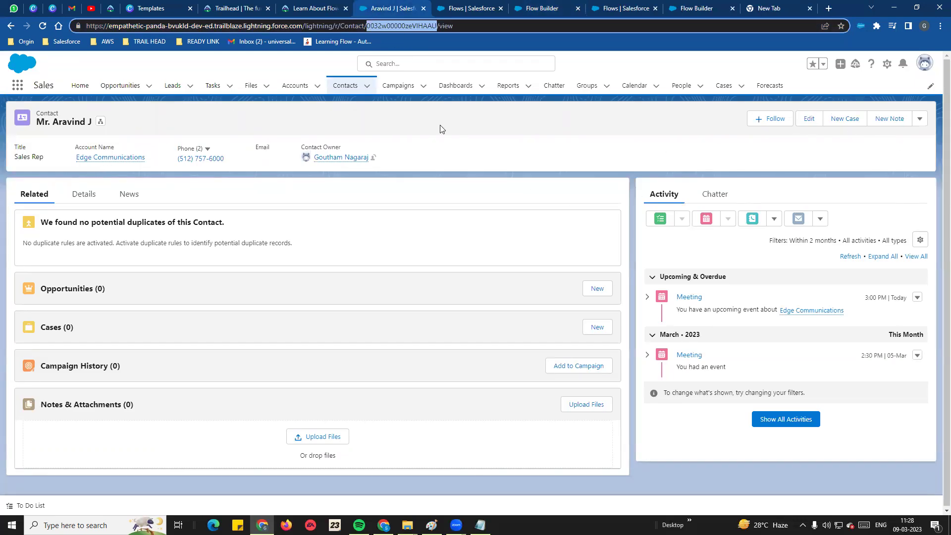
pyautogui.hotkey('alt', 'Left')
pyautogui.click(759, 118)
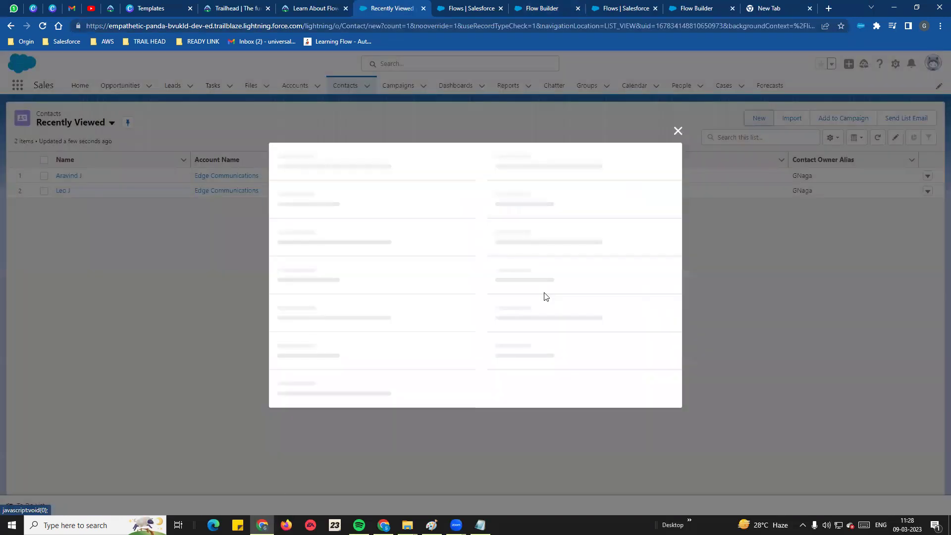
# - Review the name, address and additional fields on the new-contact form, close it unsaved, and return to the flow being built
pyautogui.moveTo(294, 173); pyautogui.dragTo(530, 219)
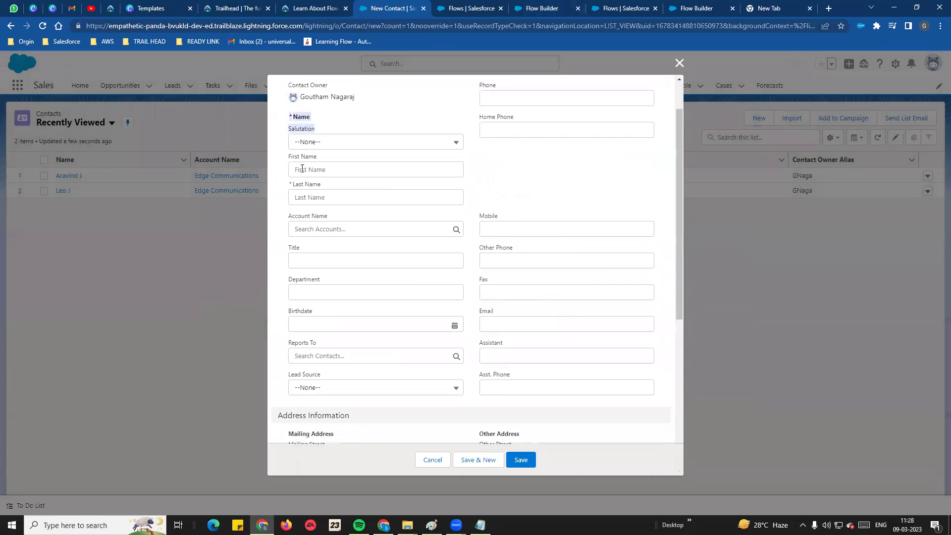
pyautogui.scroll(-5, 295, 191)
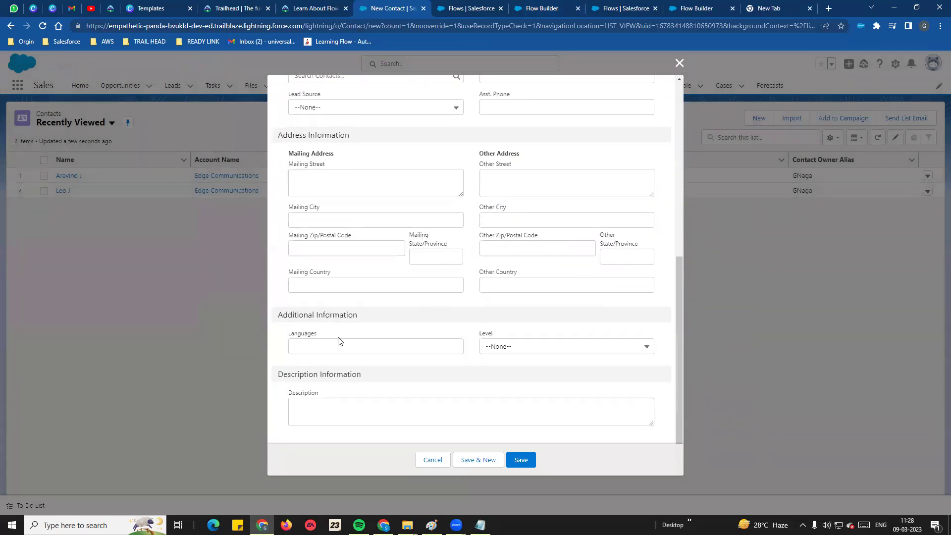
pyautogui.scroll(5, 340, 327)
pyautogui.click(604, 144)
pyautogui.click(685, 65)
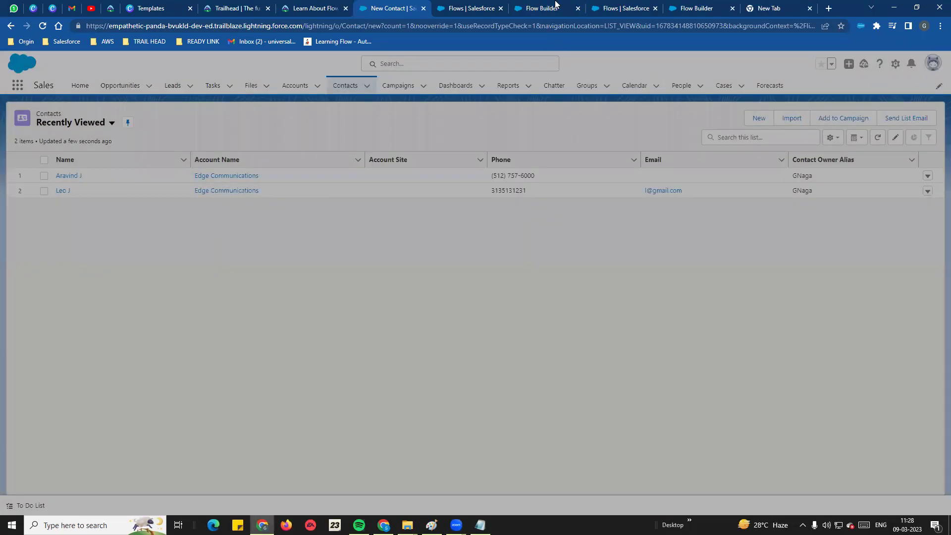
pyautogui.click(561, 7)
# - Add a Screen element after Start with the label Contact Info and the API name Contact_Info
pyautogui.click(472, 235)
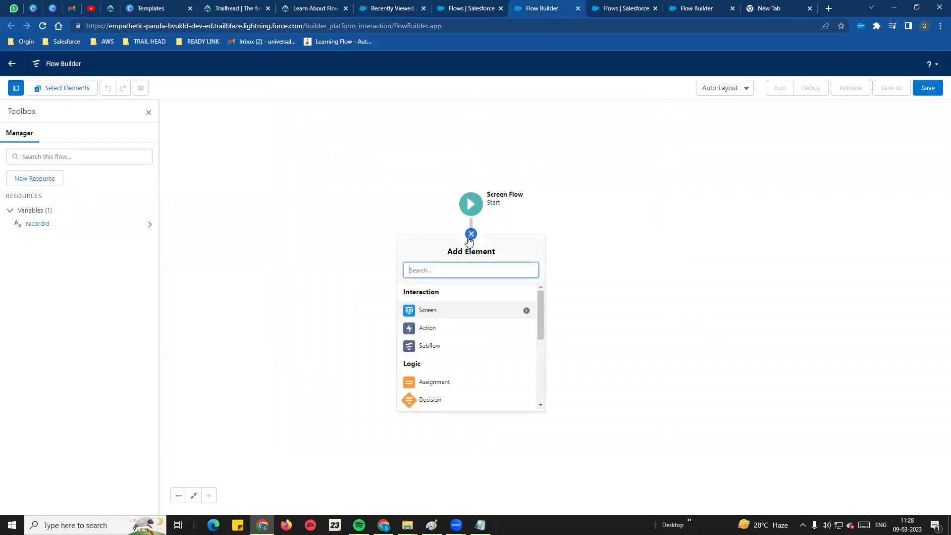
pyautogui.click(430, 311)
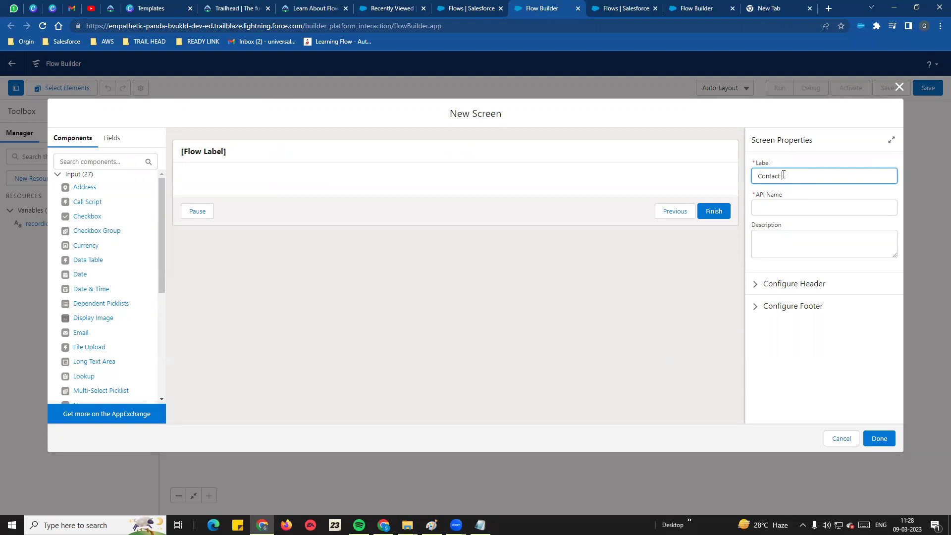
pyautogui.click(815, 220)
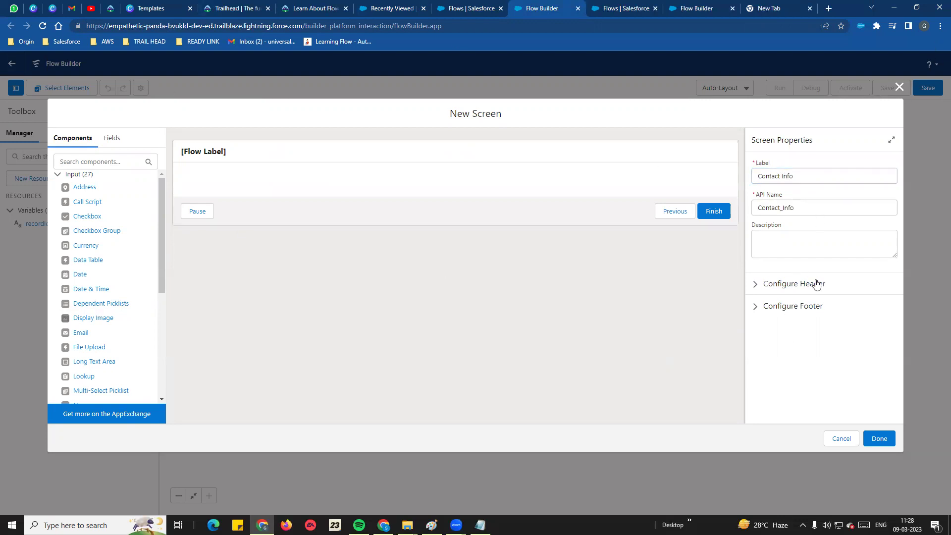
# - Examine the screen's header and footer settings, including the options for the Next or Finish, Previous and Pause buttons
pyautogui.click(756, 284)
pyautogui.click(758, 350)
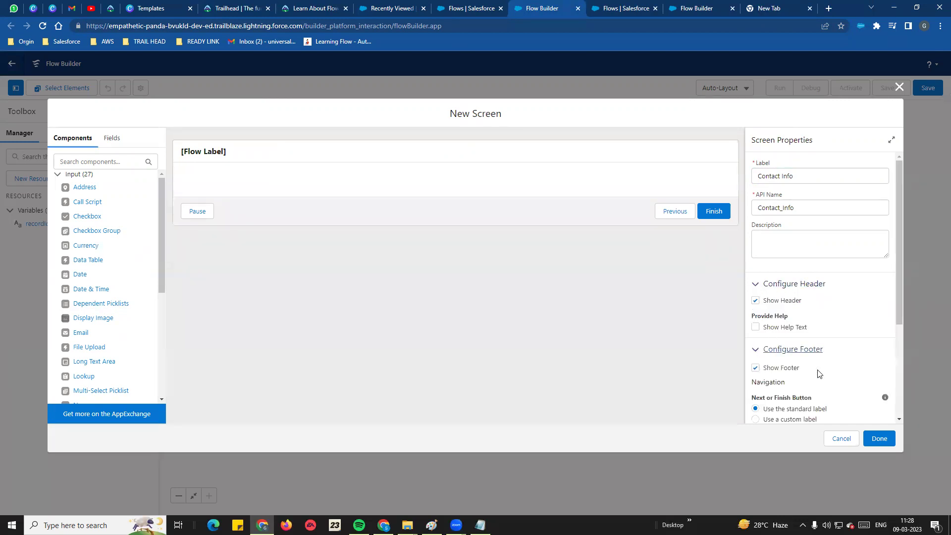
pyautogui.scroll(-3, 798, 369)
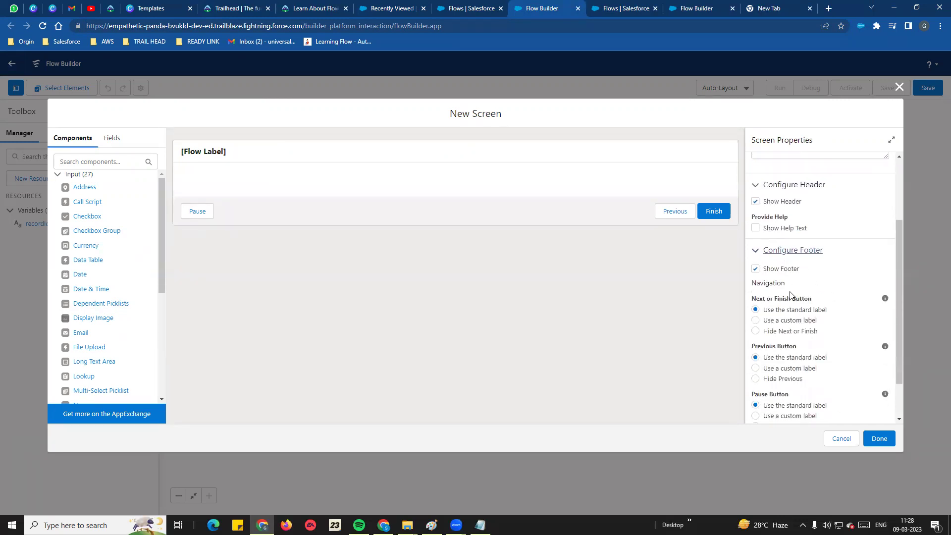
pyautogui.click(309, 210)
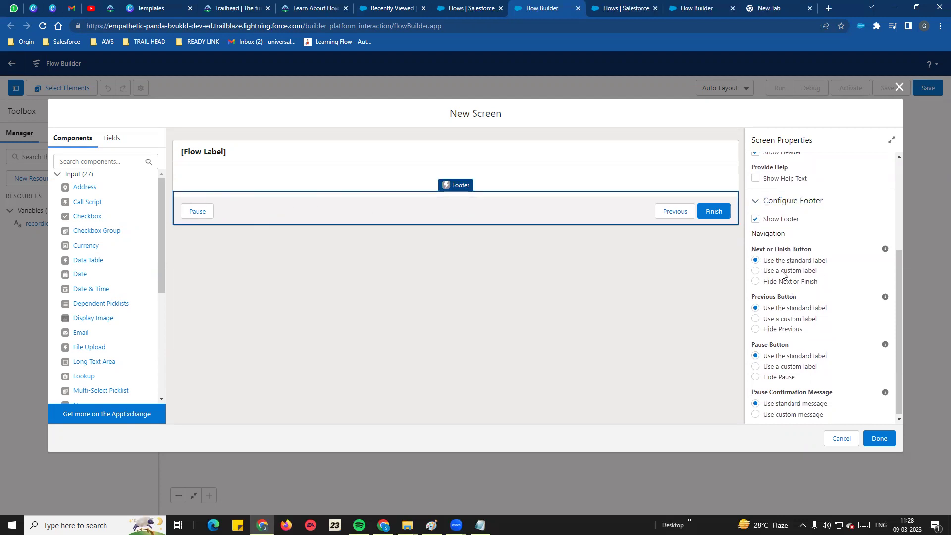
pyautogui.moveTo(754, 248); pyautogui.dragTo(851, 253)
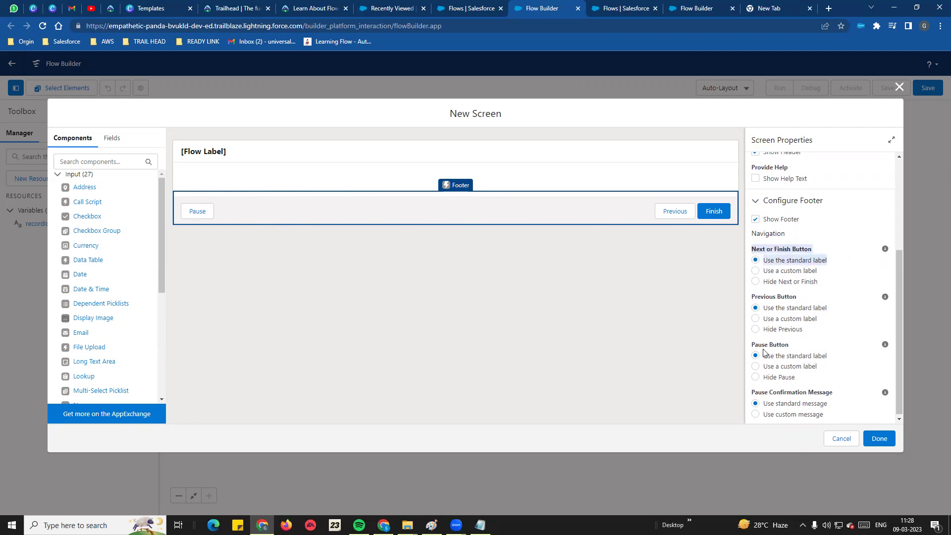
pyautogui.scroll(-1, 837, 270)
pyautogui.scroll(2, 837, 270)
pyautogui.scroll(-2, 828, 272)
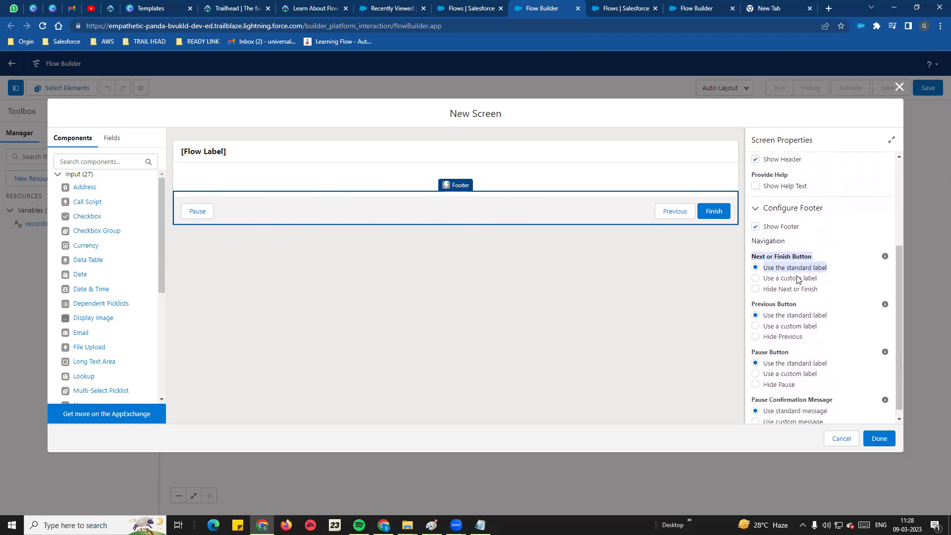
pyautogui.click(771, 201)
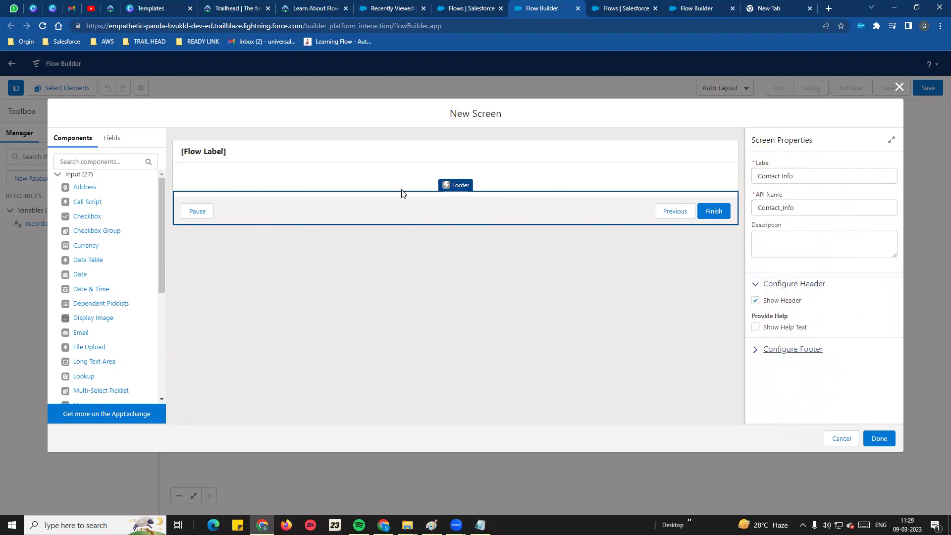
# - Add a required Text component to the screen with the label First name and the API name First_name
pyautogui.click(91, 161)
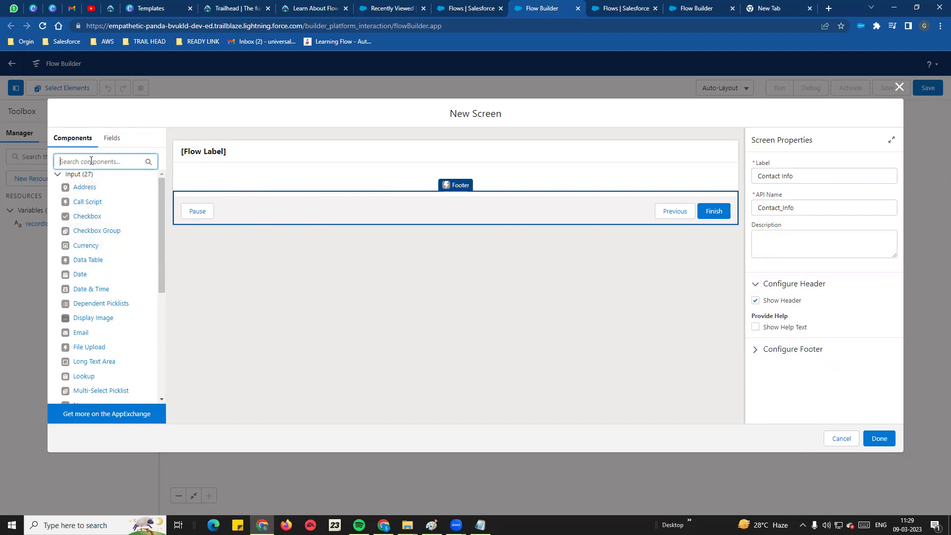
pyautogui.write('text')
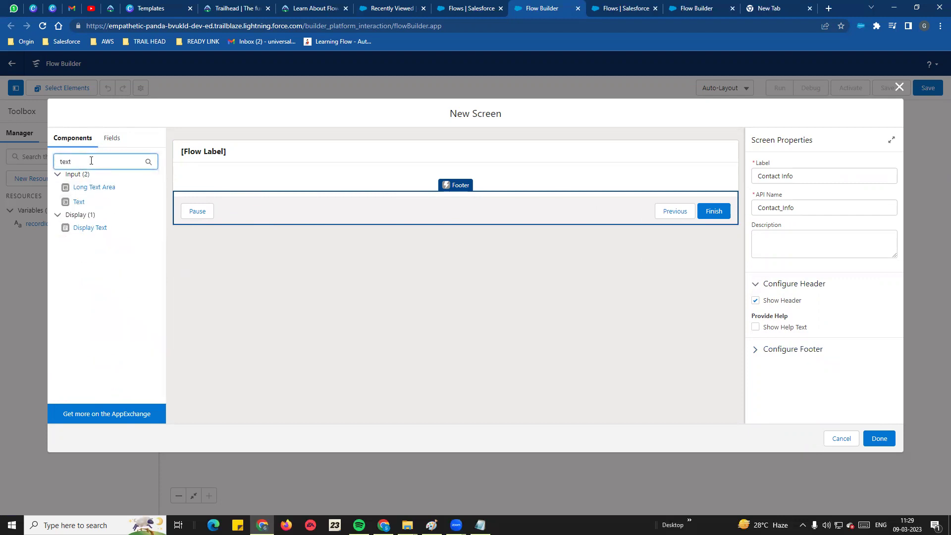
pyautogui.click(92, 205)
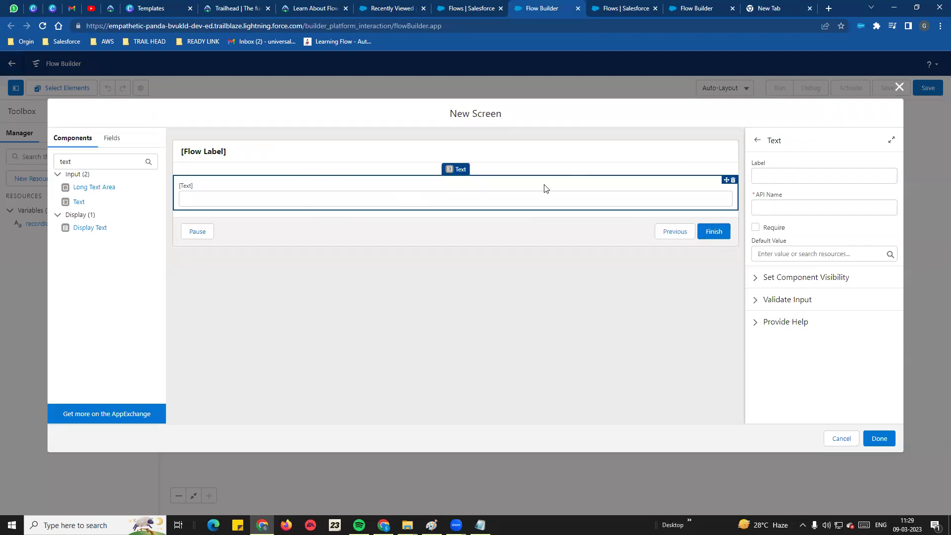
pyautogui.click(789, 177)
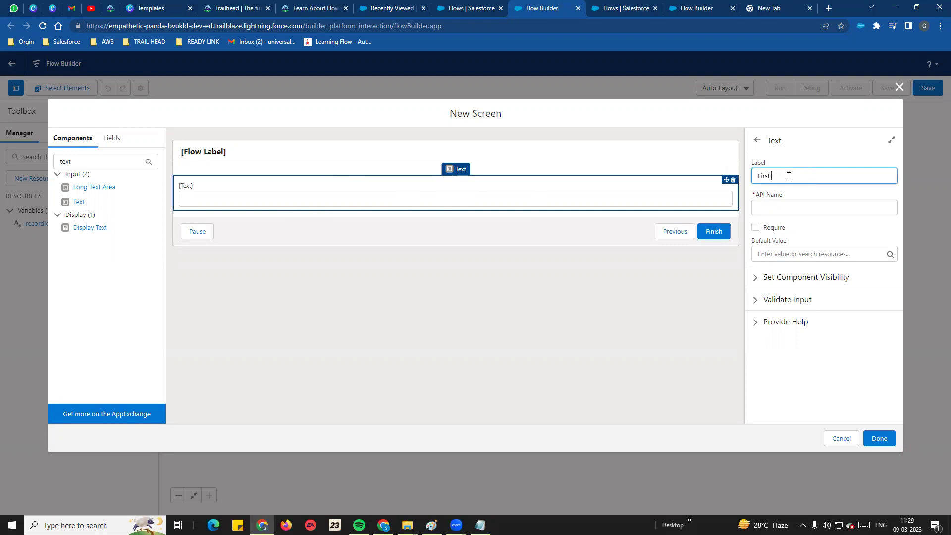
pyautogui.click(792, 205)
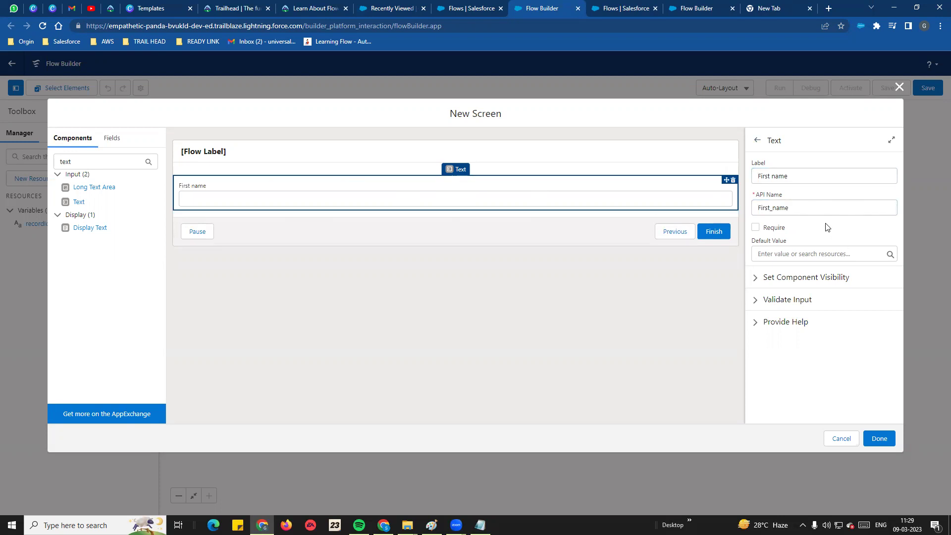
pyautogui.click(762, 231)
# - Examine the First name component's visibility, input validation and help settings
pyautogui.click(757, 278)
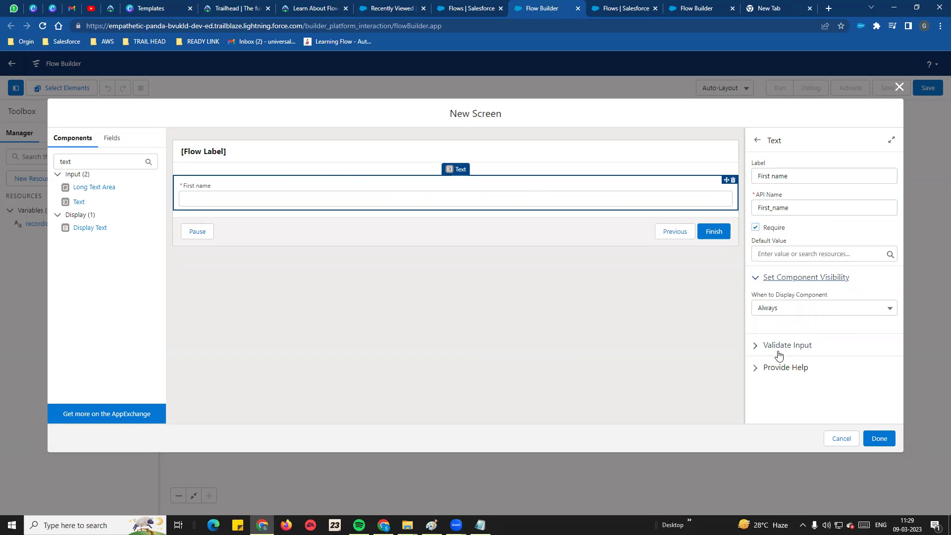
pyautogui.click(758, 346)
pyautogui.scroll(-5, 809, 347)
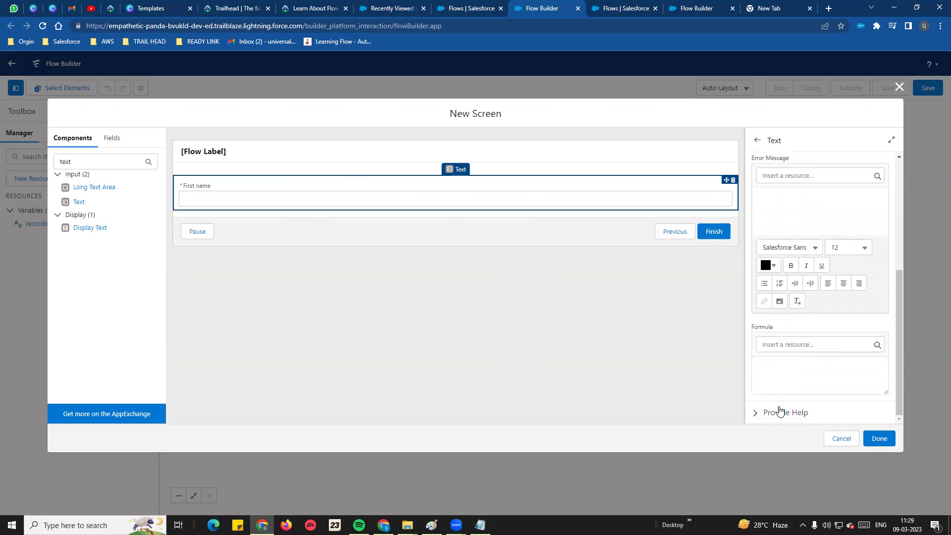
pyautogui.click(758, 415)
pyautogui.scroll(-3, 807, 366)
pyautogui.scroll(10, 820, 297)
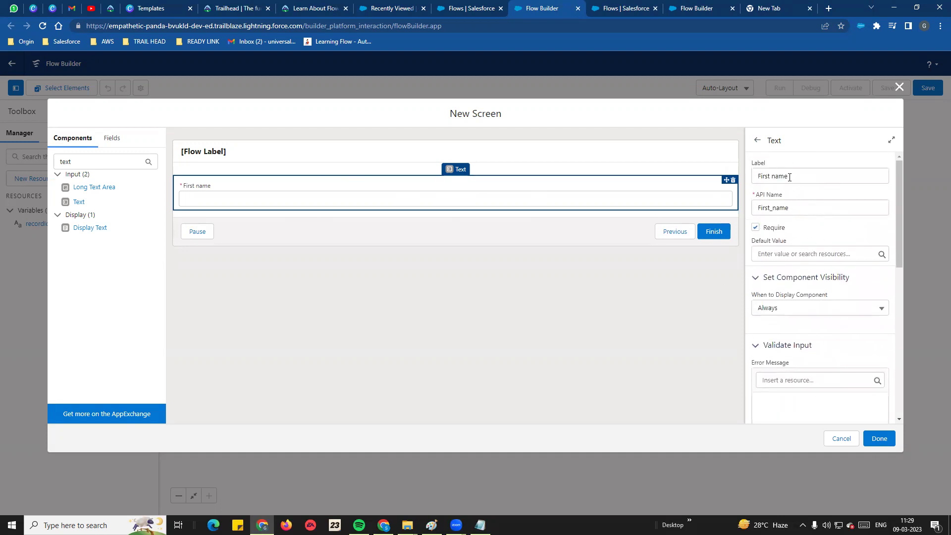
pyautogui.moveTo(790, 177); pyautogui.dragTo(748, 179)
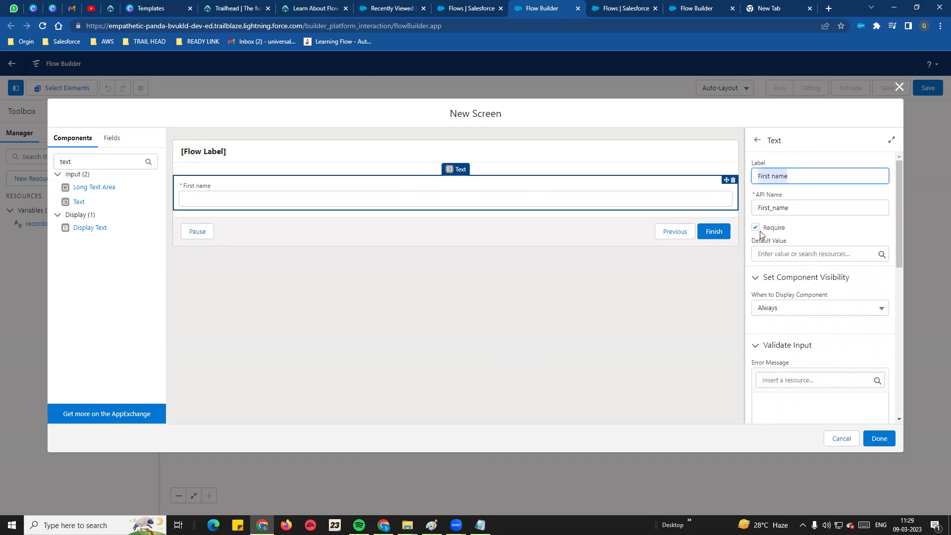
# - Add a second required Text component labelled last name with the API name last_name, and finish the screen
pyautogui.click(80, 204)
pyautogui.click(766, 179)
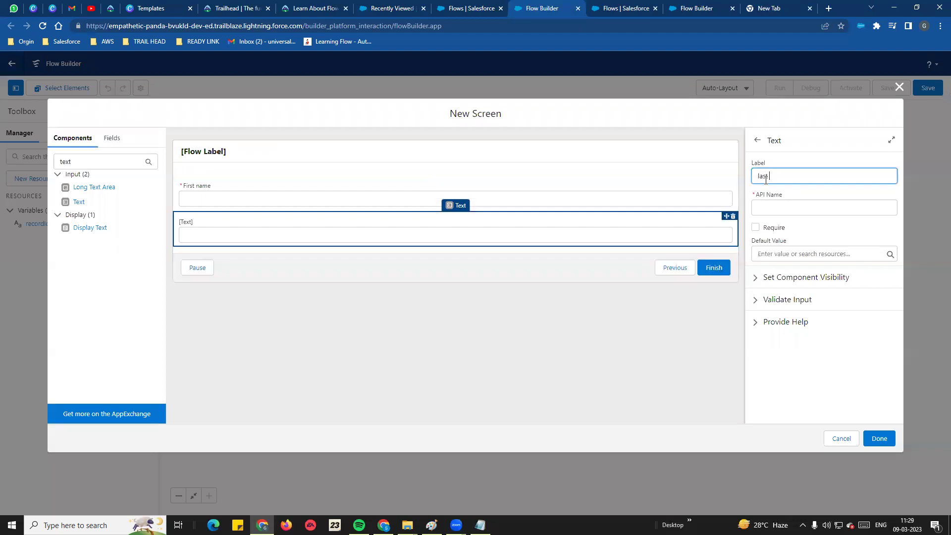
pyautogui.click(820, 211)
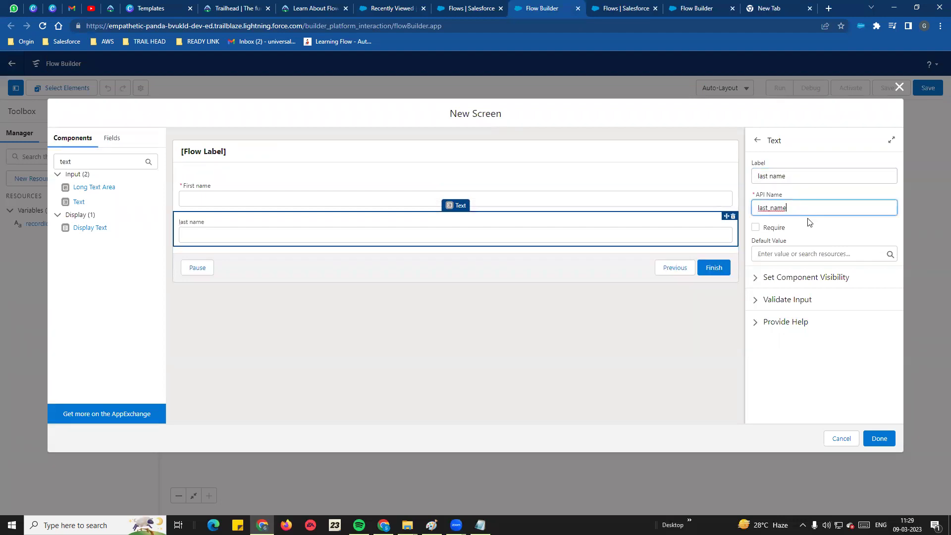
pyautogui.click(756, 227)
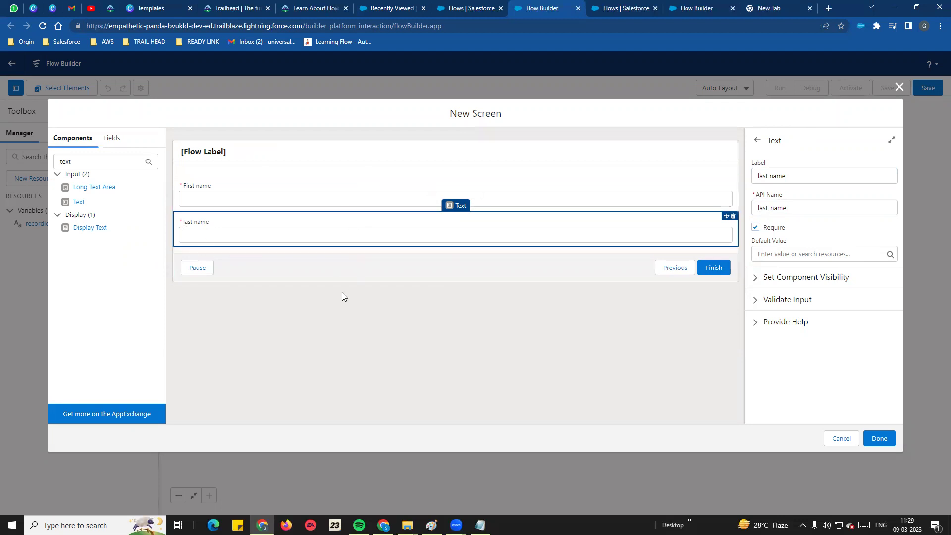
pyautogui.click(879, 439)
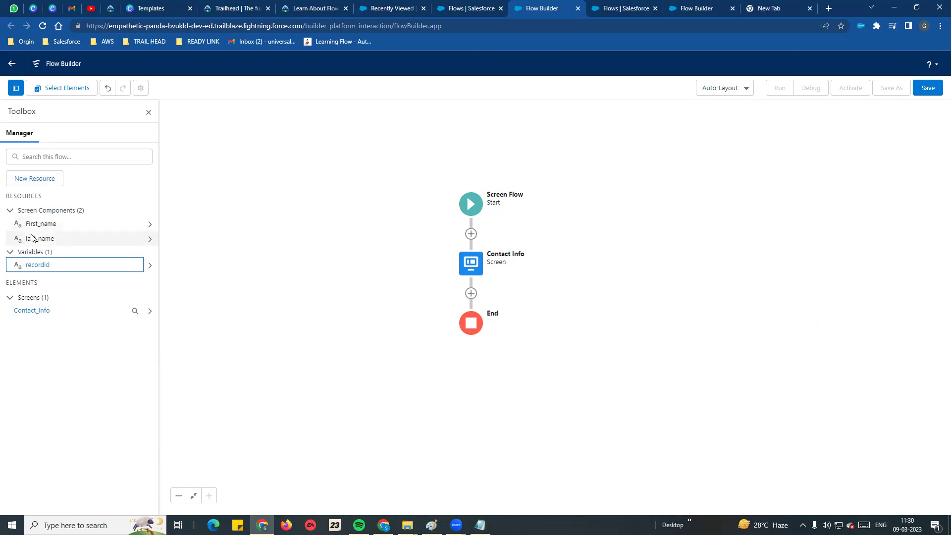
# - Reopen the Contact Info screen element to check the First name component's settings, and close it without changes
pyautogui.click(476, 270)
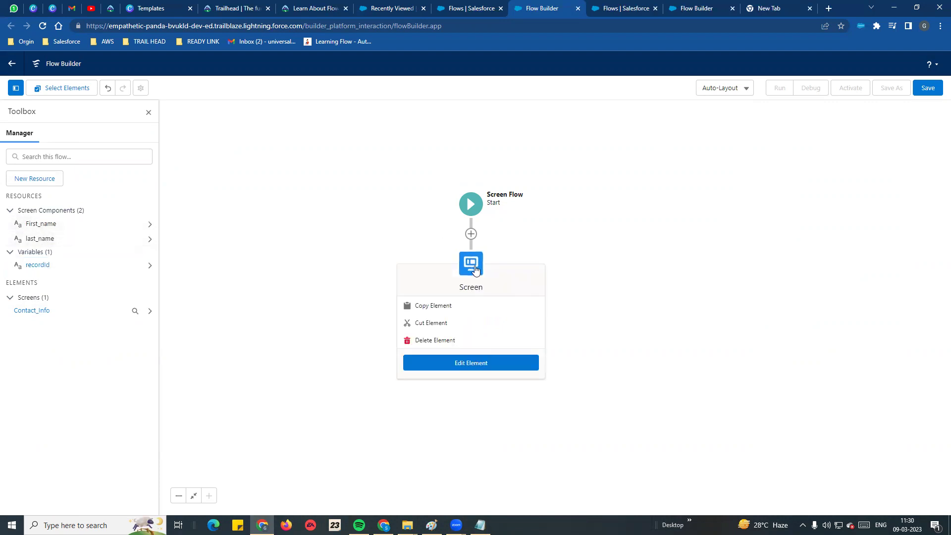
pyautogui.click(472, 363)
pyautogui.click(291, 200)
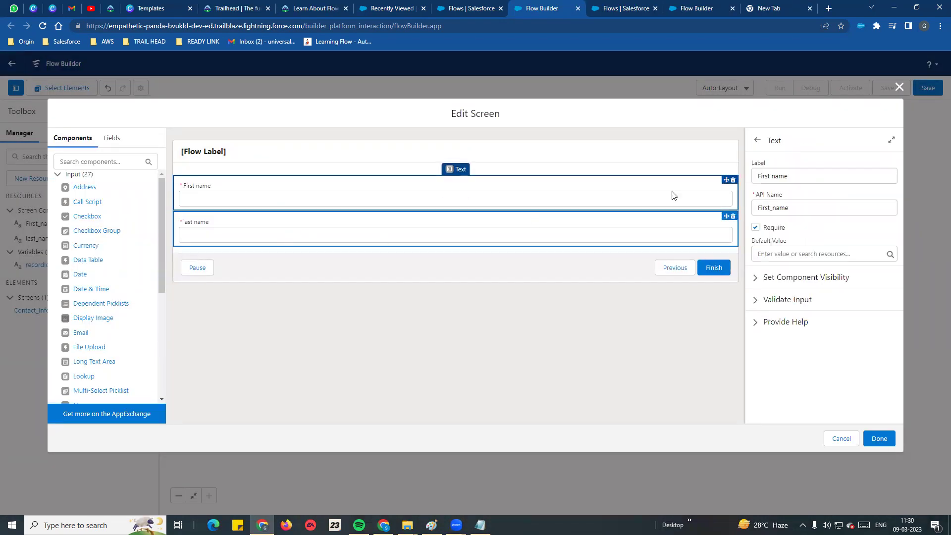
pyautogui.click(899, 87)
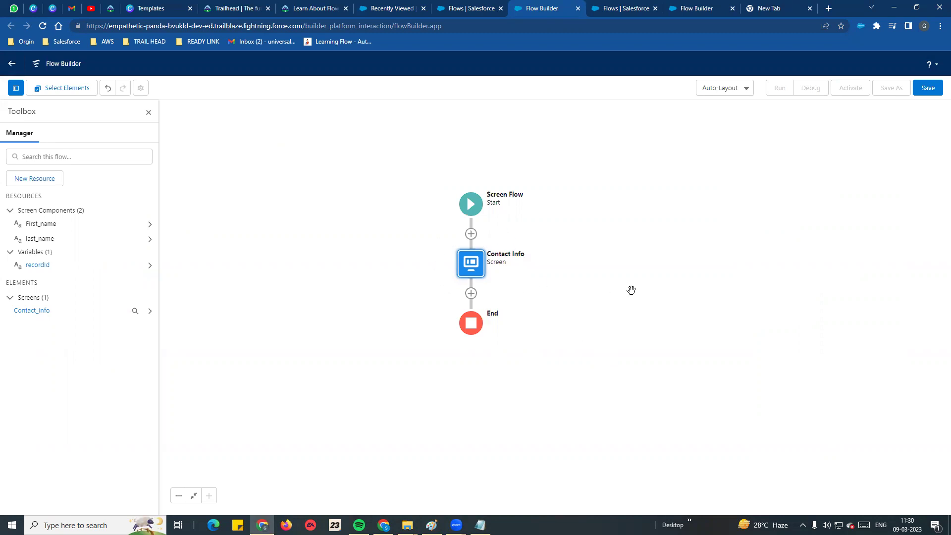
# - Add a Create Records element after the Contact Info screen, labelled Create Contact with the API name Create_Contact, for one record
pyautogui.click(471, 293)
pyautogui.moveTo(544, 385); pyautogui.dragTo(541, 451)
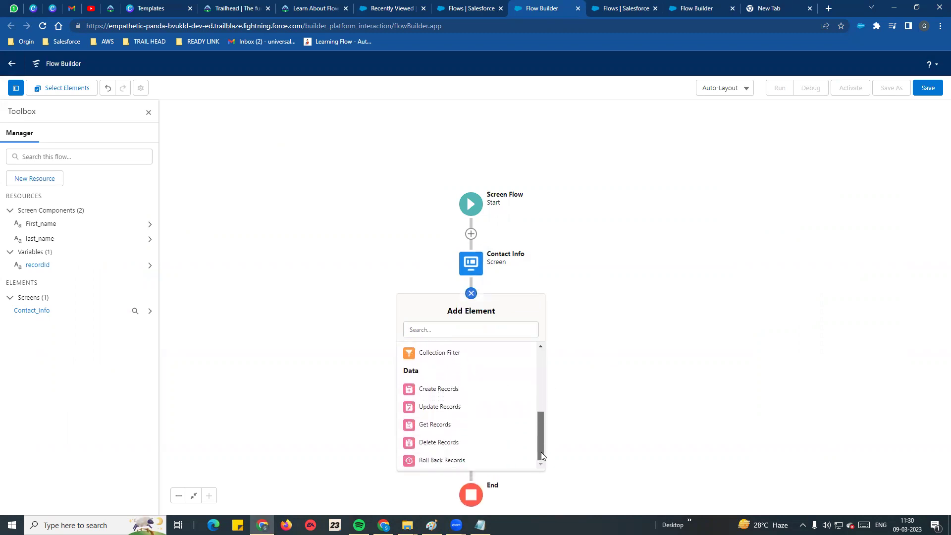
pyautogui.click(435, 394)
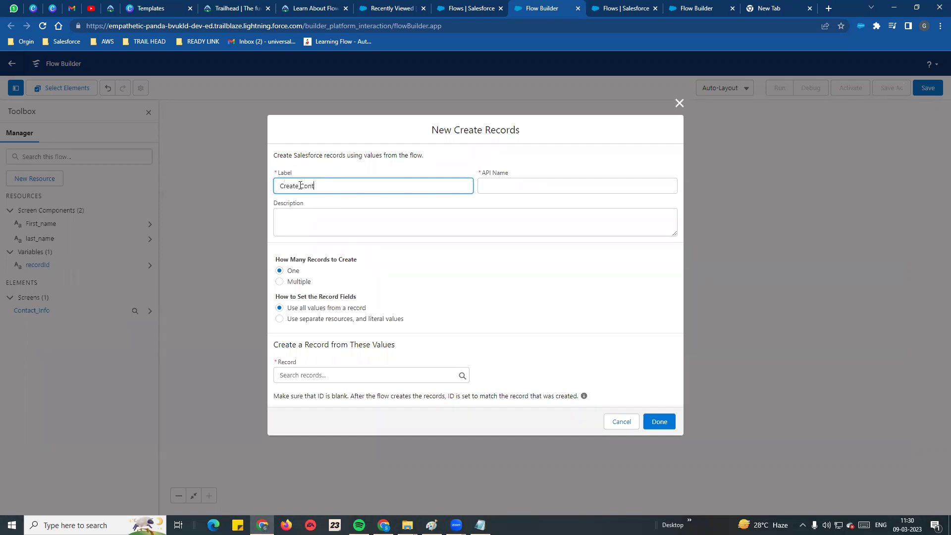
pyautogui.click(372, 224)
pyautogui.click(556, 296)
pyautogui.moveTo(293, 262); pyautogui.dragTo(373, 274)
pyautogui.click(374, 275)
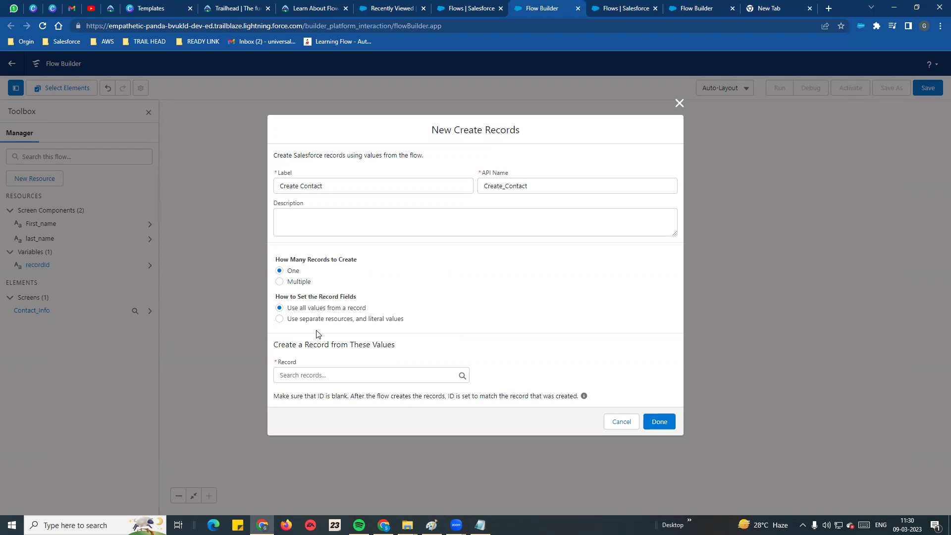
# - Set the record fields to use separate resources and literal values, and choose Contact as the object to create
pyautogui.click(280, 319)
pyautogui.moveTo(287, 328); pyautogui.dragTo(408, 331)
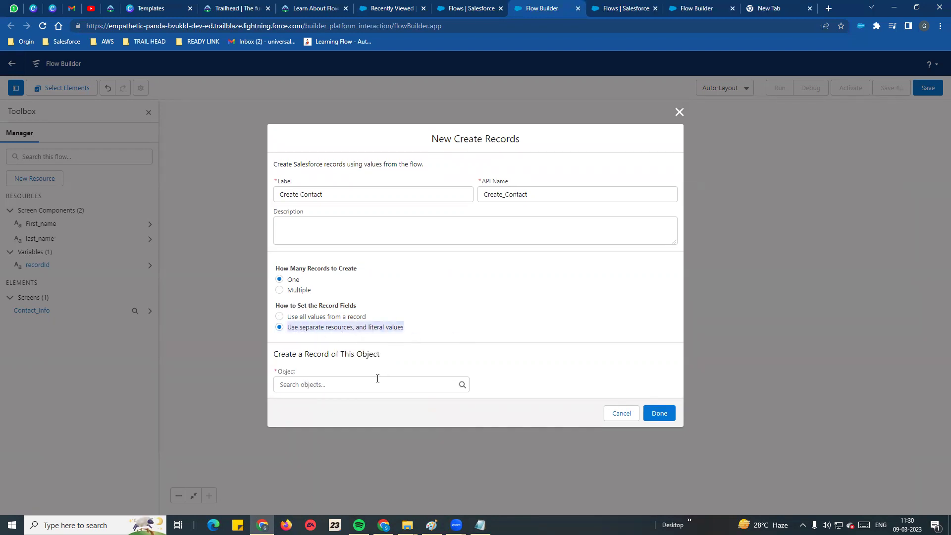
pyautogui.click(331, 386)
pyautogui.write('contact')
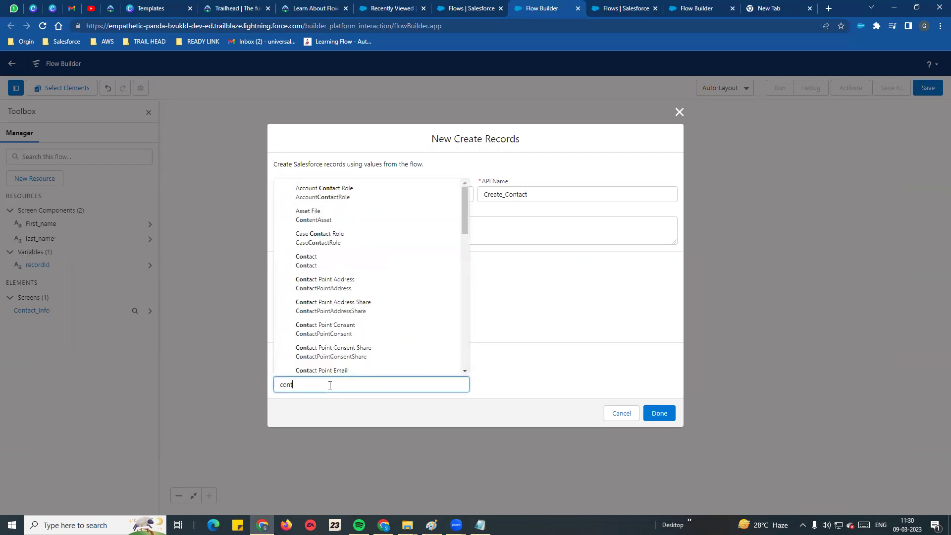
pyautogui.click(376, 238)
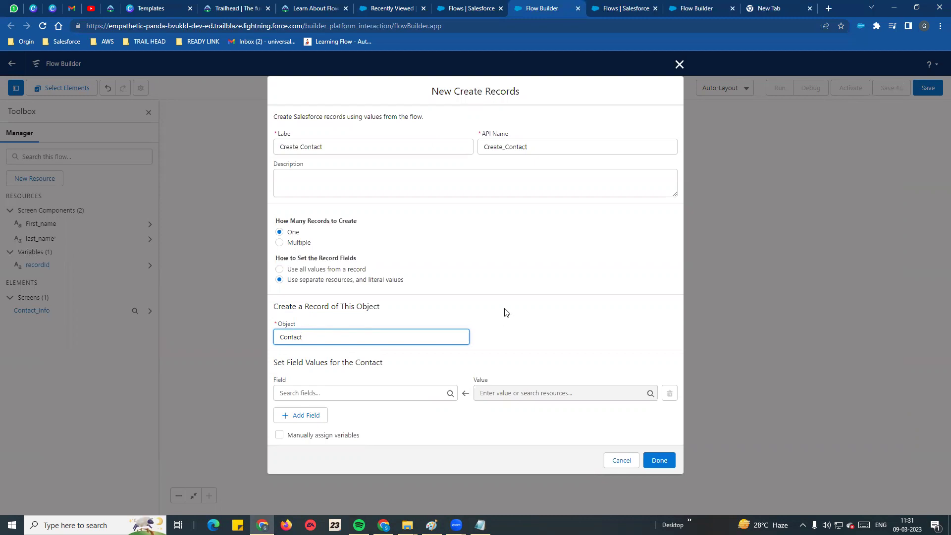
# - Map the Contact's FirstName field to the First_name screen component
pyautogui.click(298, 394)
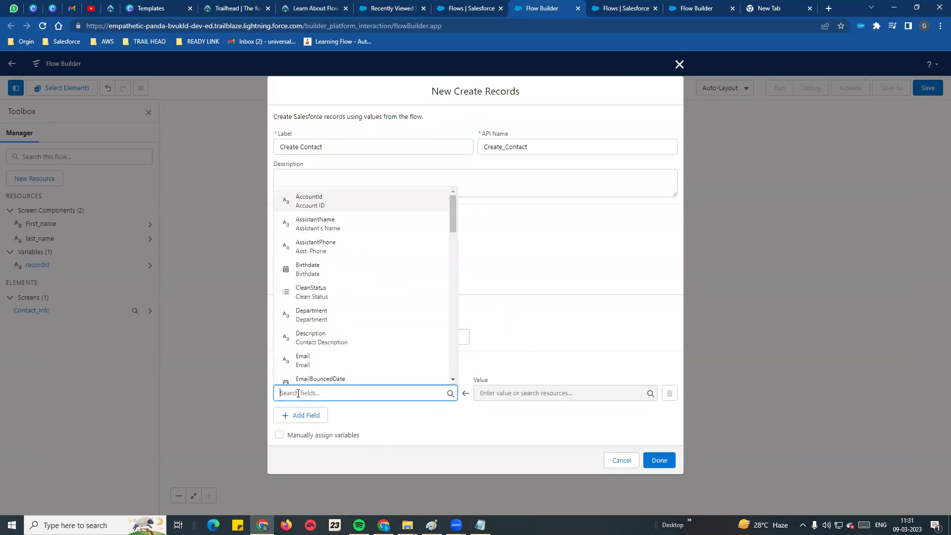
pyautogui.write('fi')
pyautogui.press('BackSpace')
pyautogui.press('BackSpace')
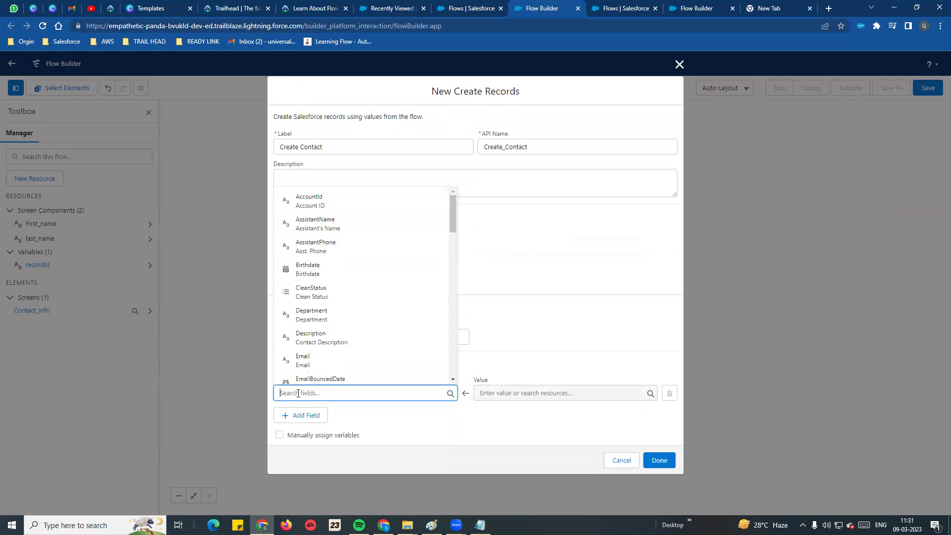
pyautogui.write('fi')
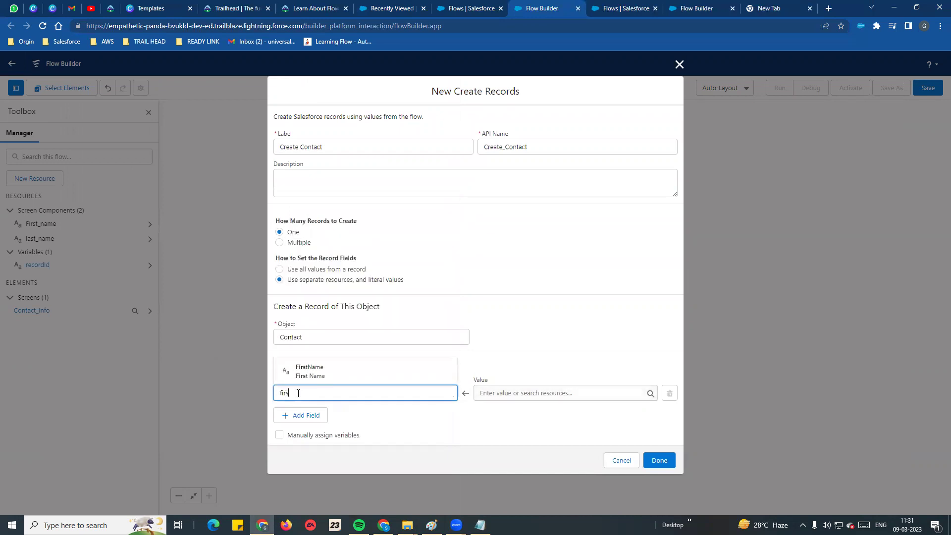
pyautogui.write('rs')
pyautogui.click(309, 371)
pyautogui.click(506, 436)
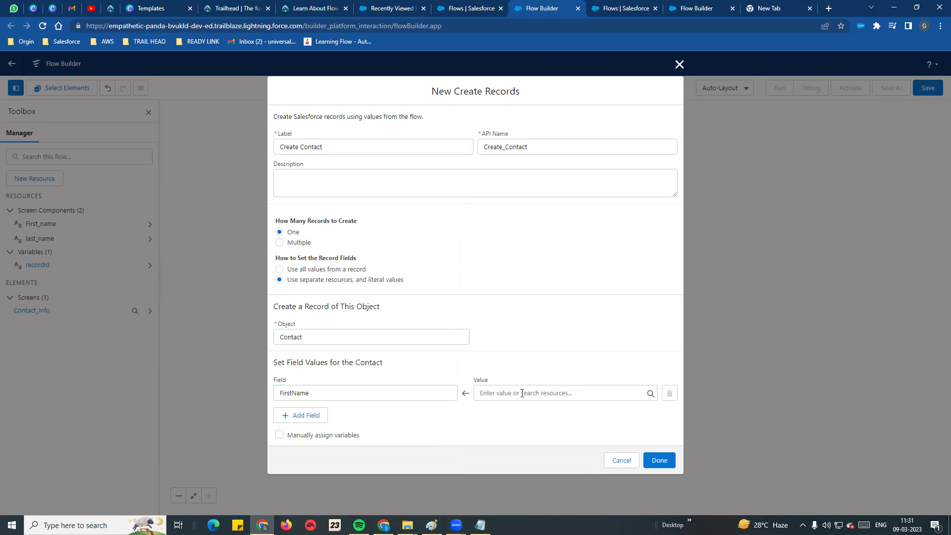
pyautogui.click(522, 393)
pyautogui.scroll(-2, 652, 288)
pyautogui.click(471, 256)
pyautogui.click(519, 389)
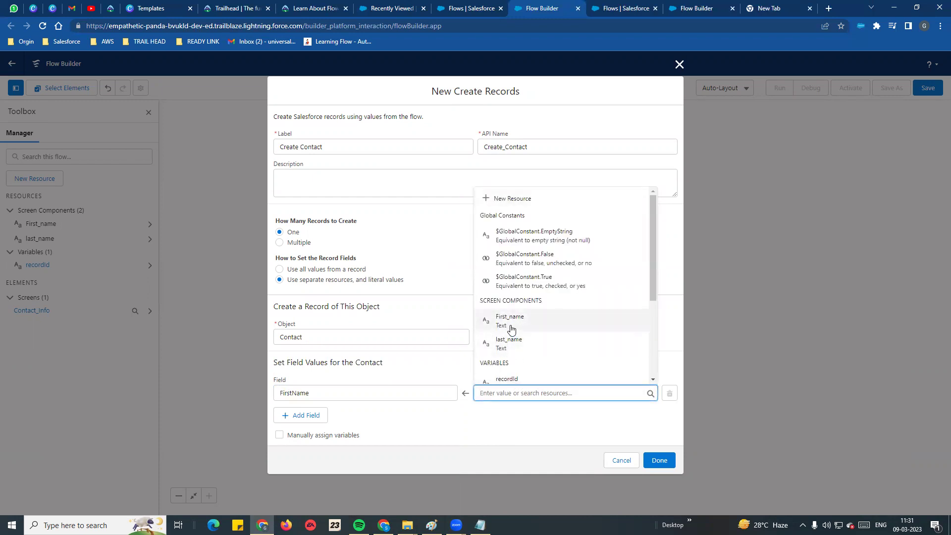
pyautogui.click(511, 330)
pyautogui.click(506, 420)
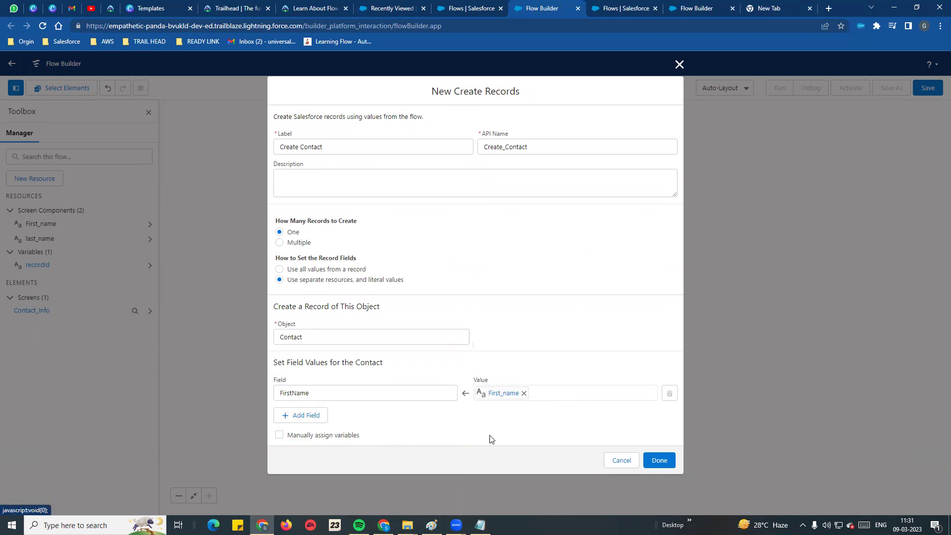
# - Add a second field assignment that maps the Contact's LastName field to the last_name screen component
pyautogui.click(305, 415)
pyautogui.scroll(-1, 318, 406)
pyautogui.click(314, 393)
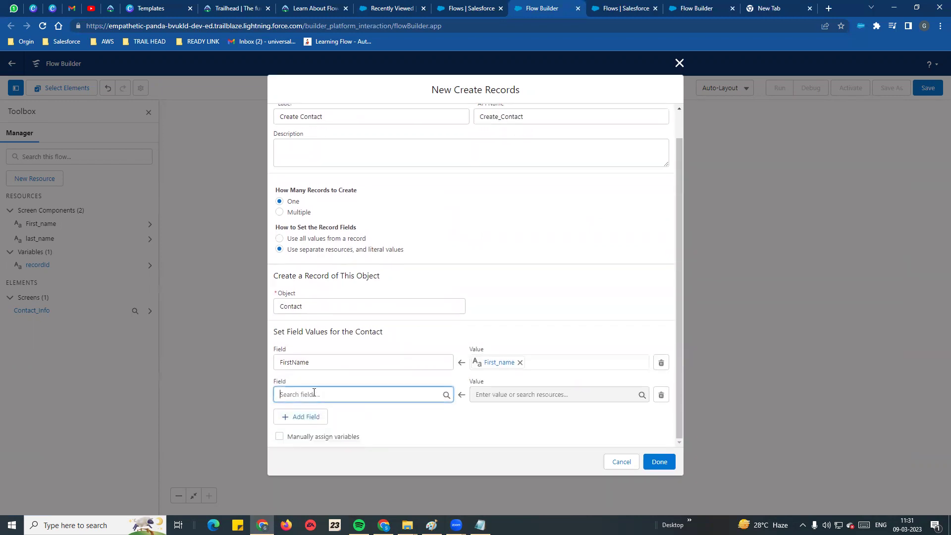
pyautogui.write('last')
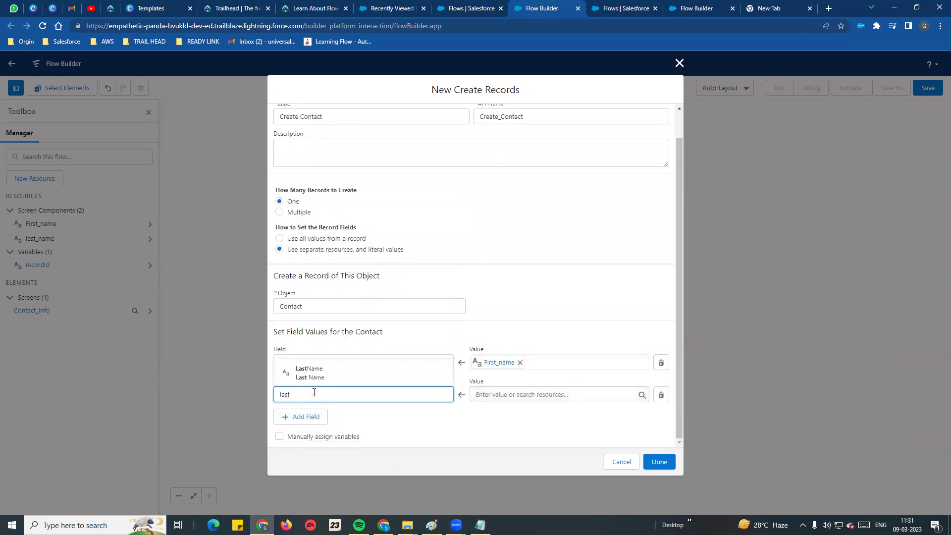
pyautogui.click(309, 372)
pyautogui.click(498, 397)
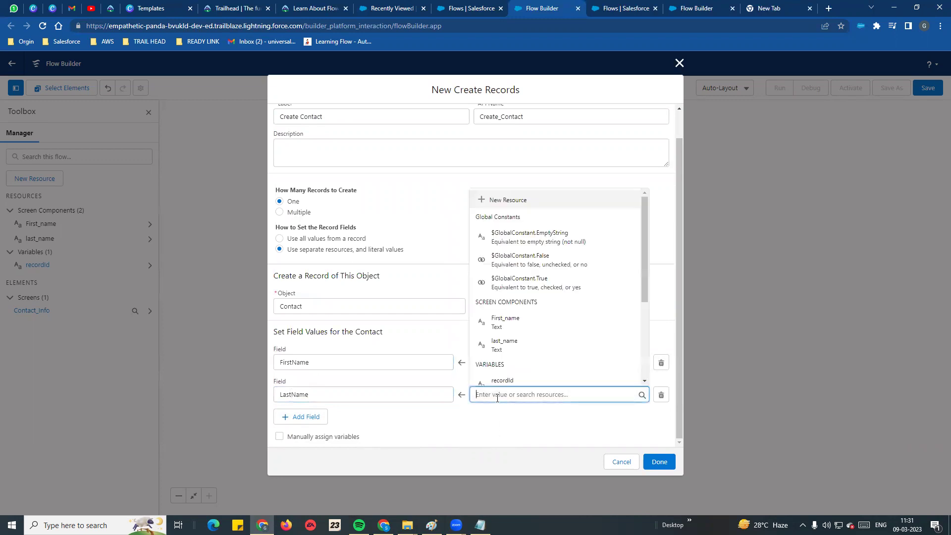
pyautogui.click(498, 345)
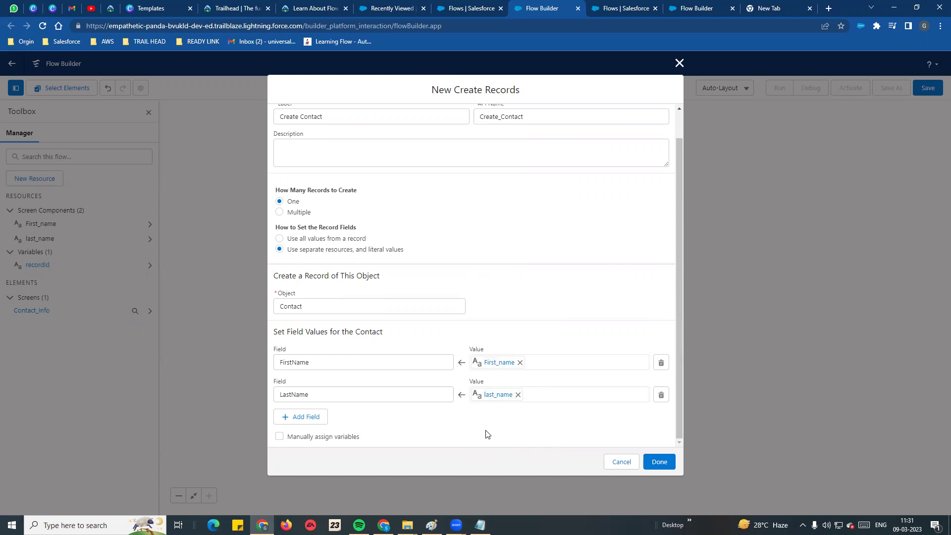
# - Add a third field assignment that maps the Contact's AccountId field to the recordId variable
pyautogui.click(312, 417)
pyautogui.click(322, 393)
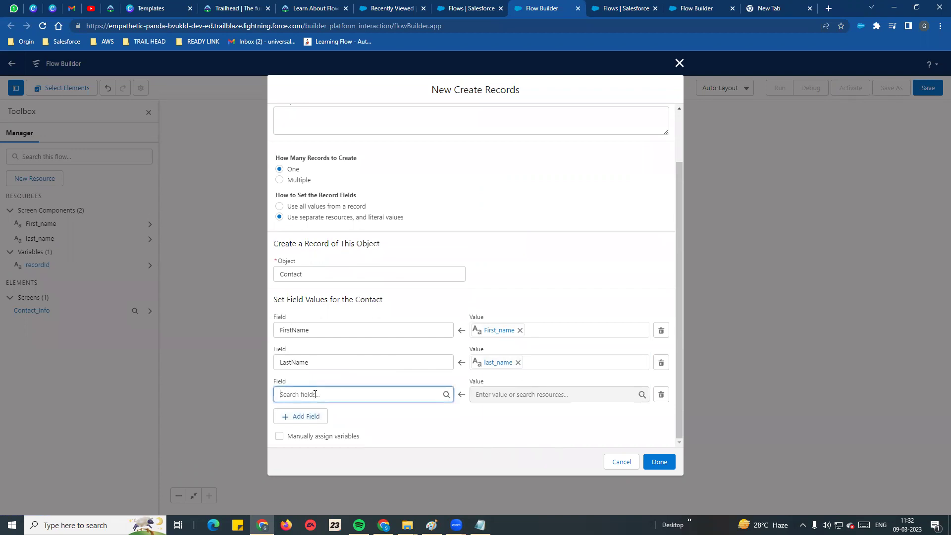
pyautogui.click(312, 206)
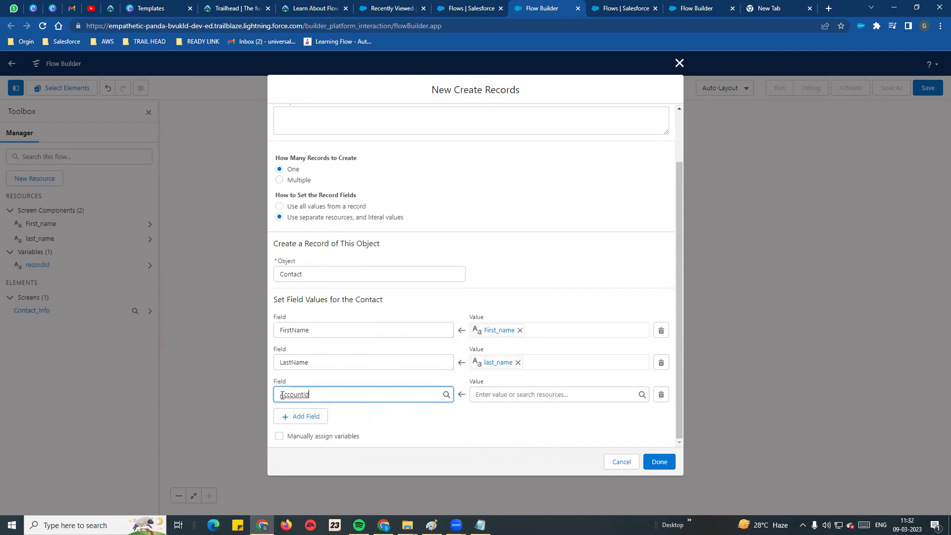
pyautogui.click(497, 395)
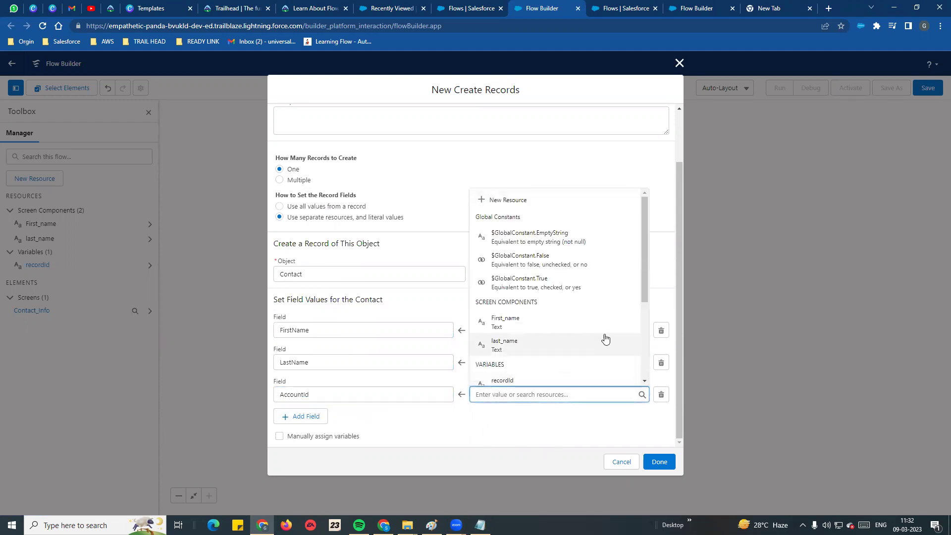
pyautogui.scroll(-2, 603, 337)
pyautogui.click(544, 284)
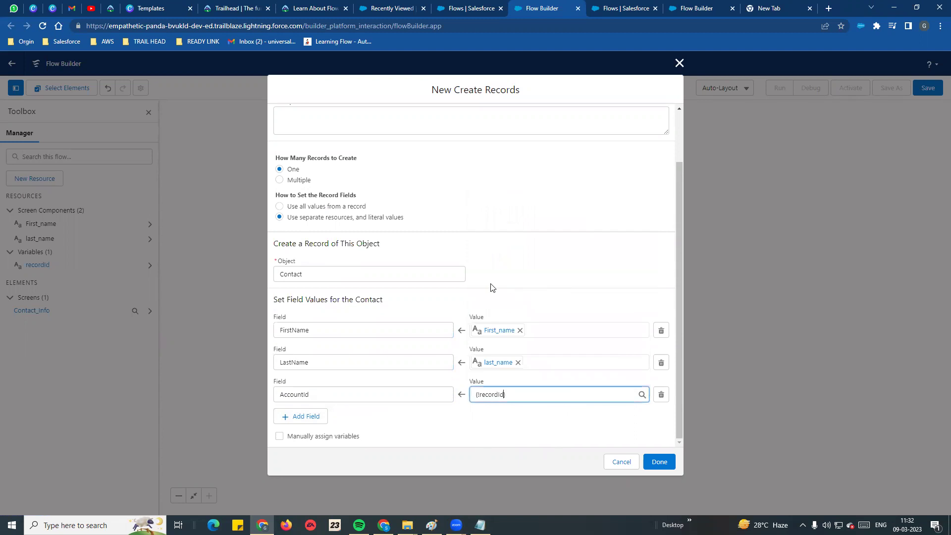
pyautogui.click(520, 427)
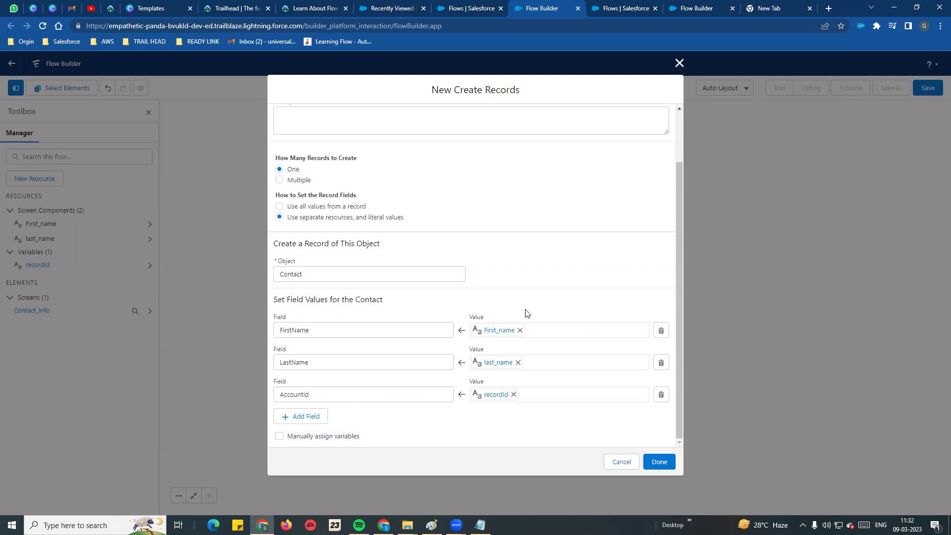
# - Open the Contact object's fields and relationships in Object Manager, examine the Account Name field's API name, and return to the flow
pyautogui.click(395, 7)
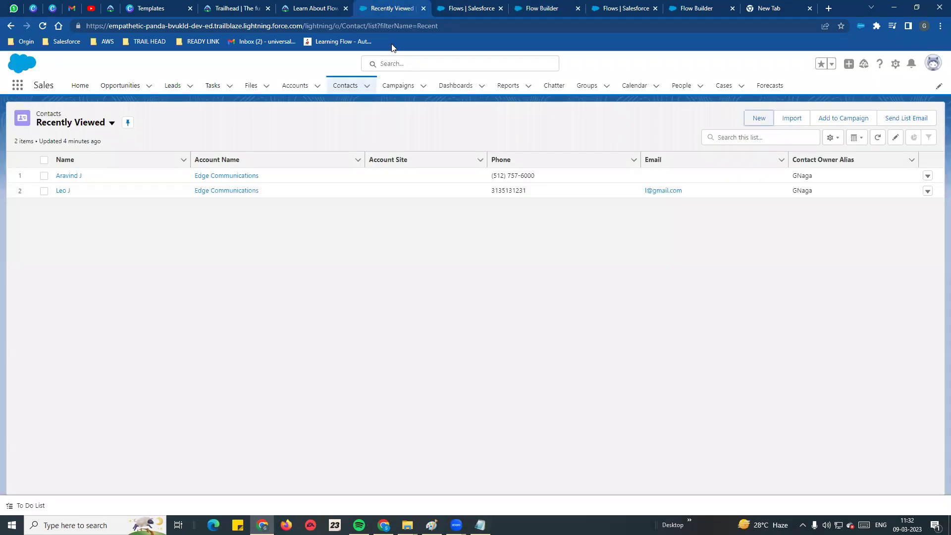
pyautogui.press('Return')
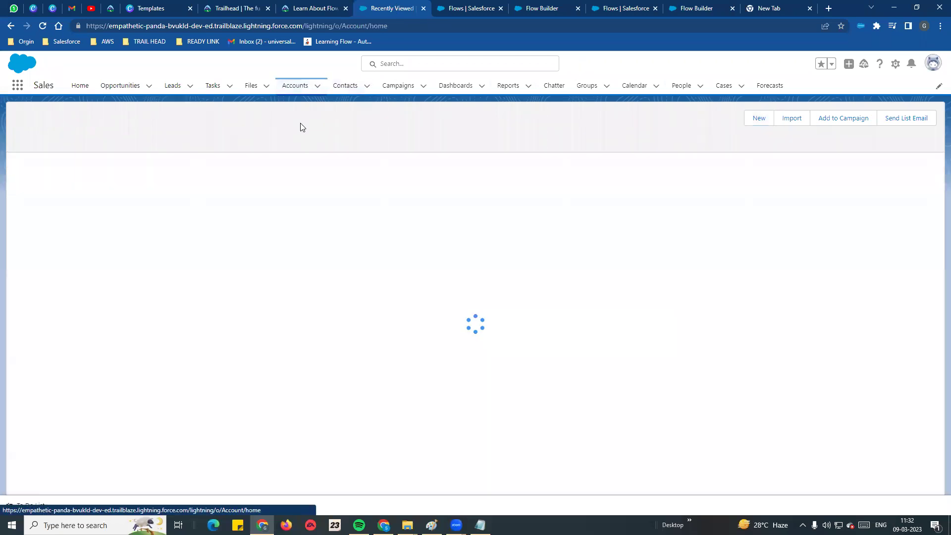
pyautogui.click(896, 63)
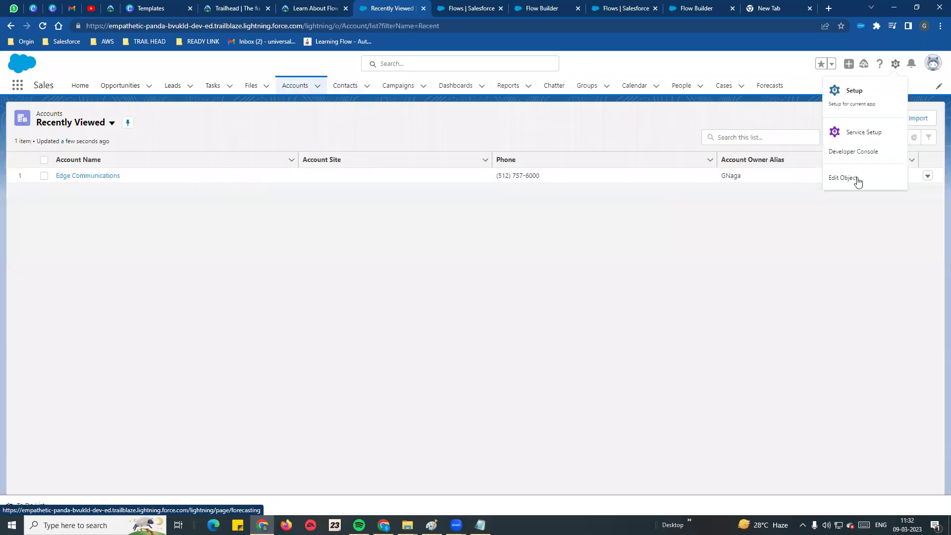
pyautogui.press('Return')
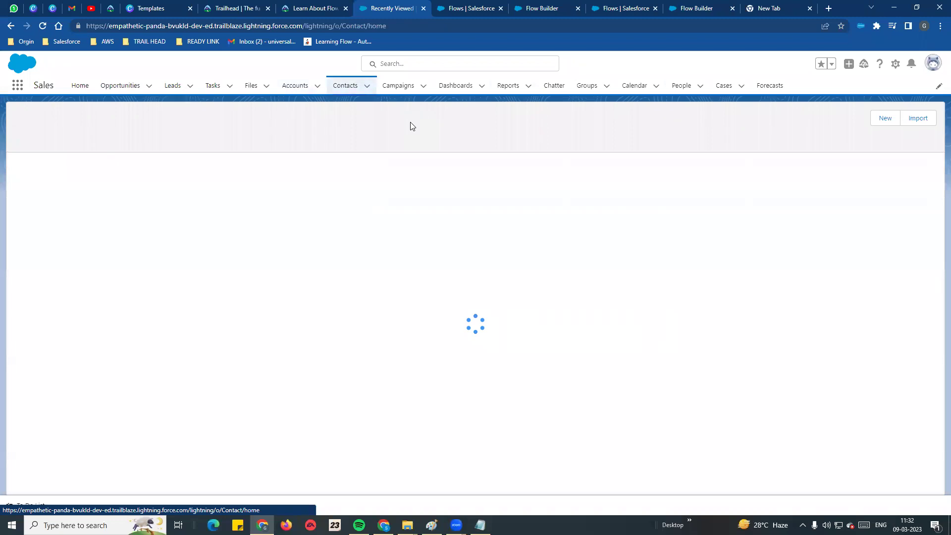
pyautogui.click(896, 63)
pyautogui.click(846, 181)
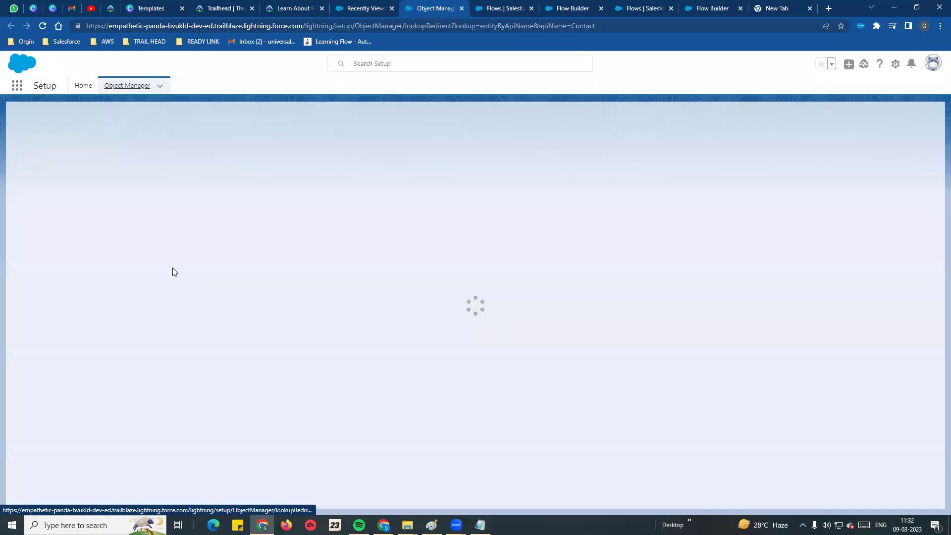
pyautogui.click(60, 184)
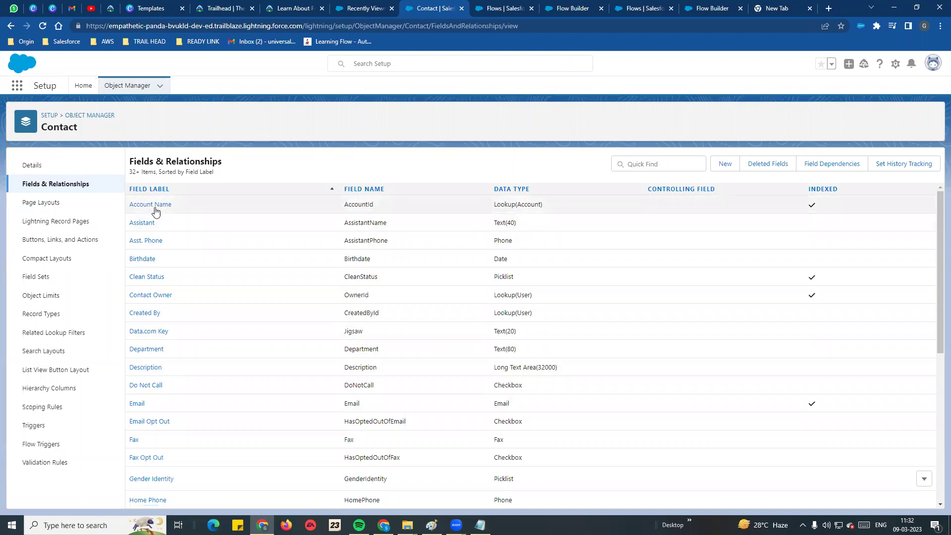
pyautogui.moveTo(344, 205); pyautogui.dragTo(375, 208)
pyautogui.click(574, 8)
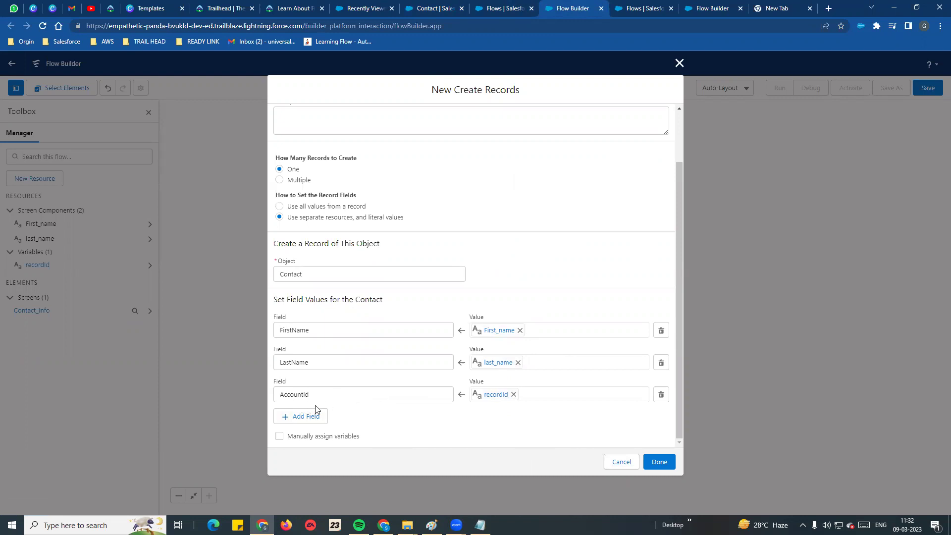
pyautogui.click(280, 436)
pyautogui.scroll(-1, 307, 431)
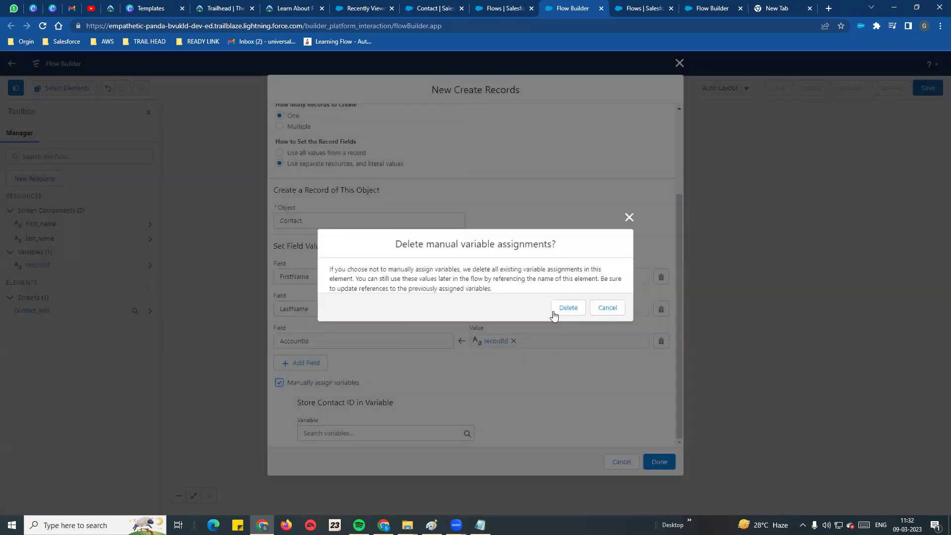
pyautogui.click(569, 308)
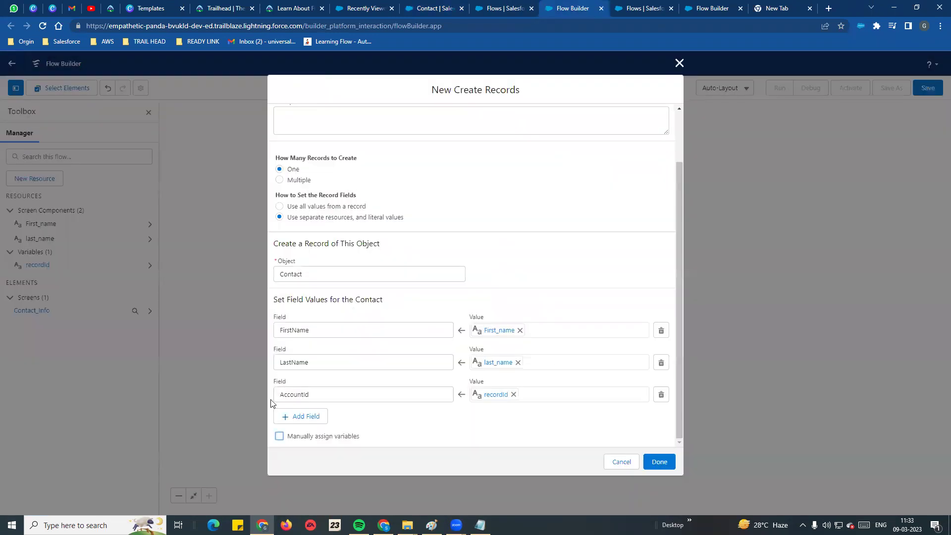
# - Finish the Create Contact element and save the flow as "Create related contact on Account" with the API name Create_related_contact_on_Account
pyautogui.click(658, 463)
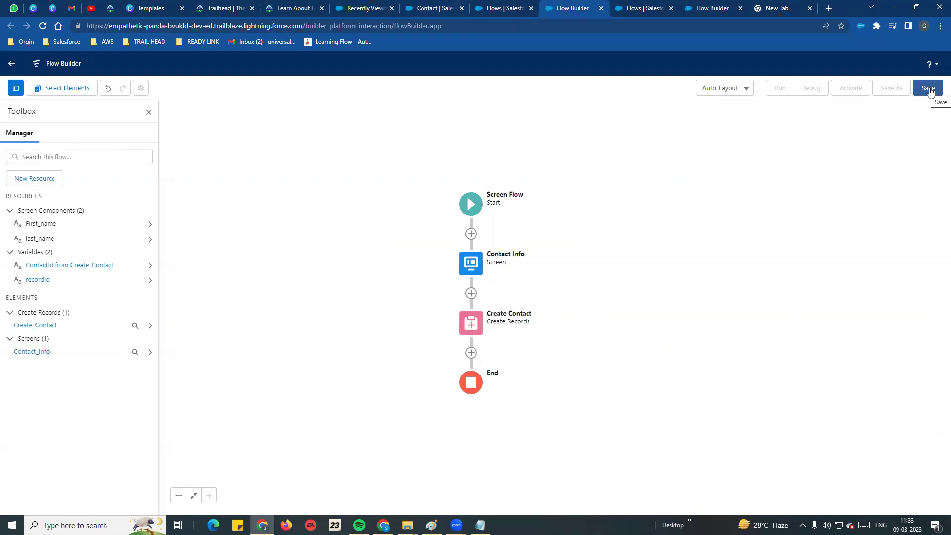
pyautogui.click(928, 88)
pyautogui.click(316, 249)
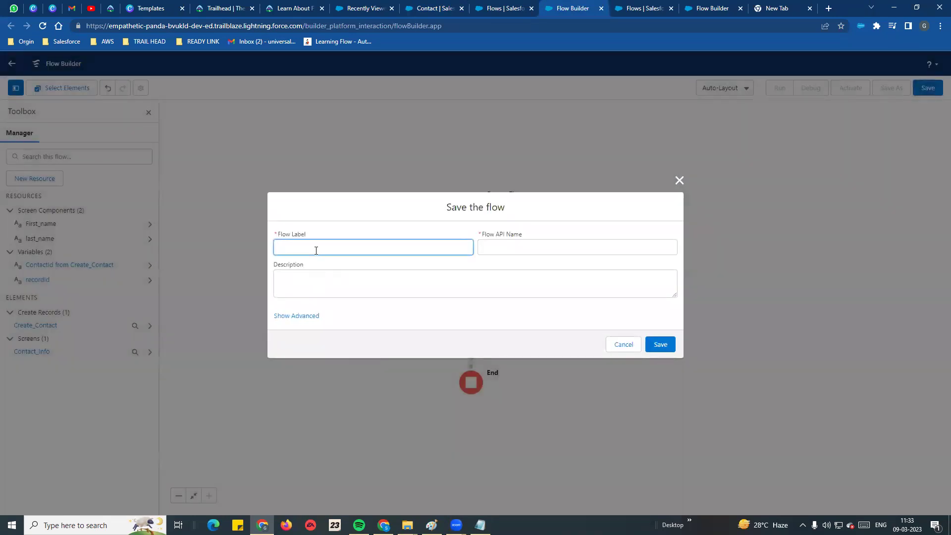
pyautogui.write('Create rea')
pyautogui.rightClick(315, 248)
pyautogui.click(342, 257)
pyautogui.click(395, 281)
pyautogui.click(497, 319)
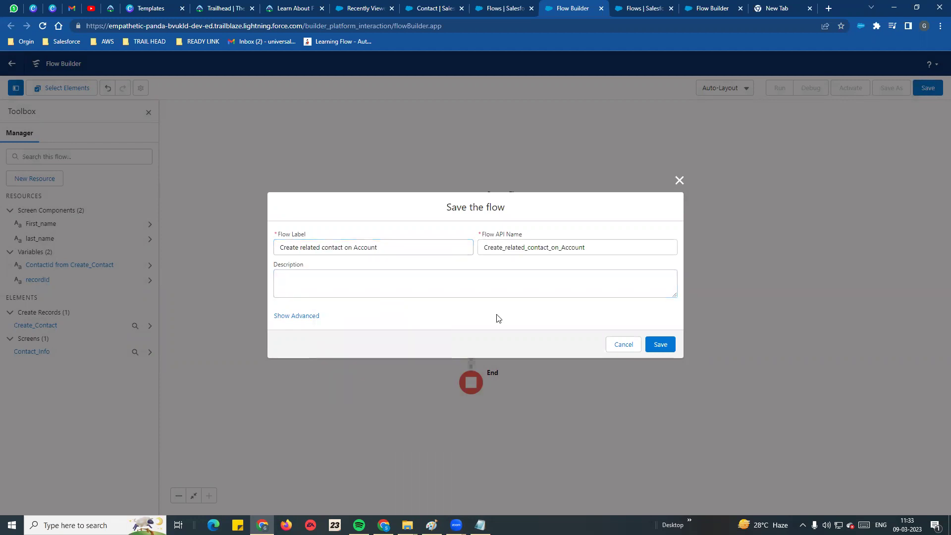
pyautogui.click(670, 343)
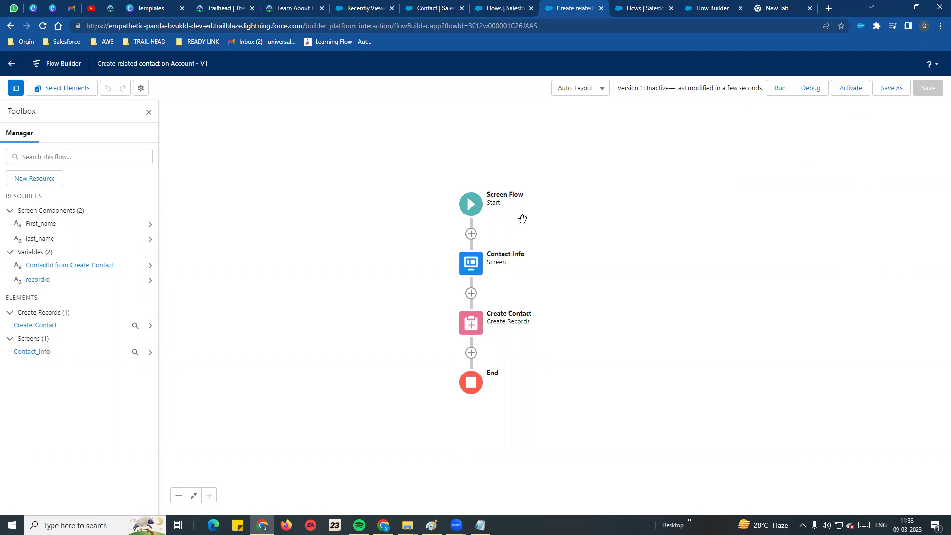
pyautogui.moveTo(405, 206); pyautogui.dragTo(386, 171)
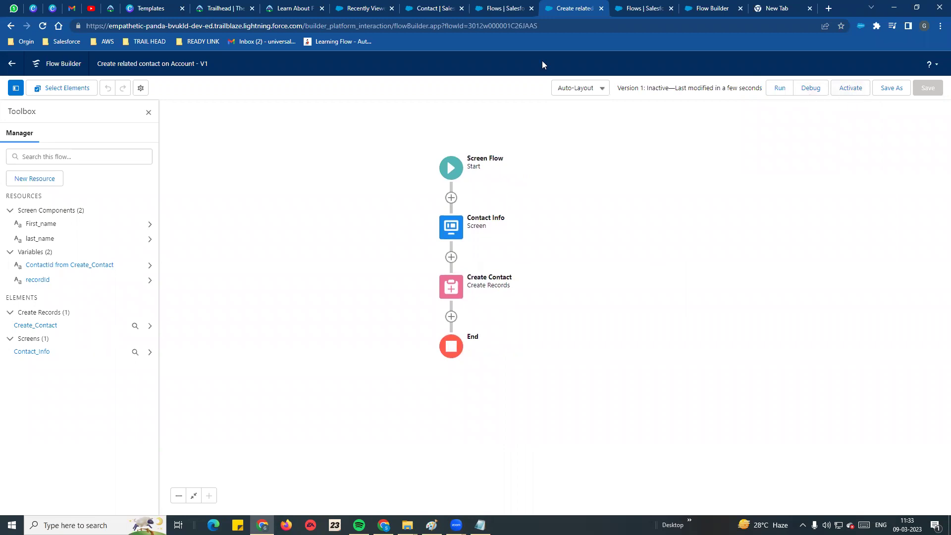
pyautogui.click(439, 8)
pyautogui.click(374, 4)
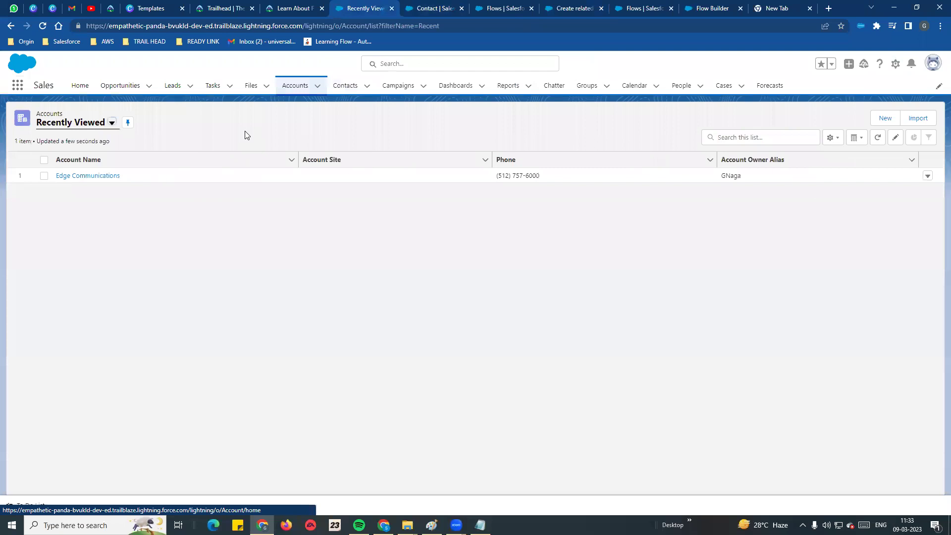
pyautogui.click(512, 11)
pyautogui.click(573, 7)
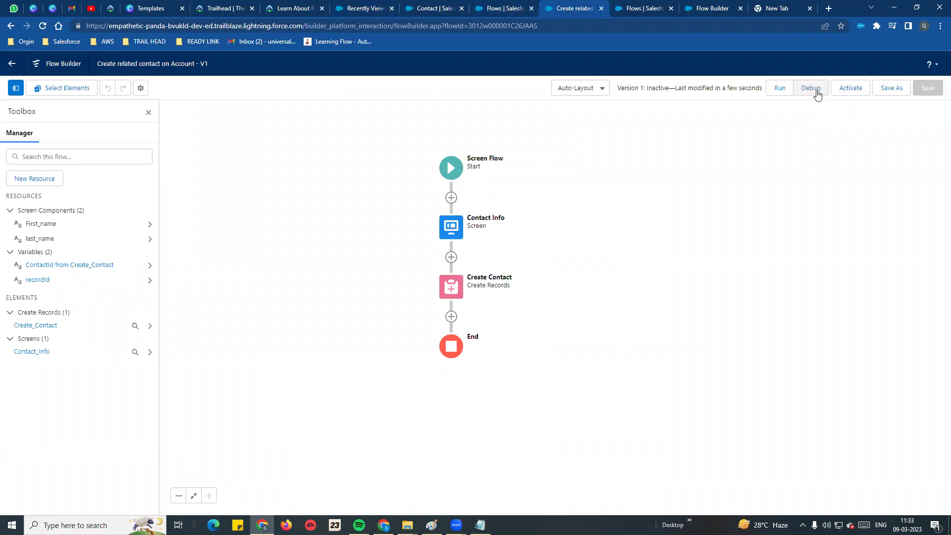
# - Start debugging the flow, then open the Edge Communications account and copy its record ID from the page address
pyautogui.click(817, 93)
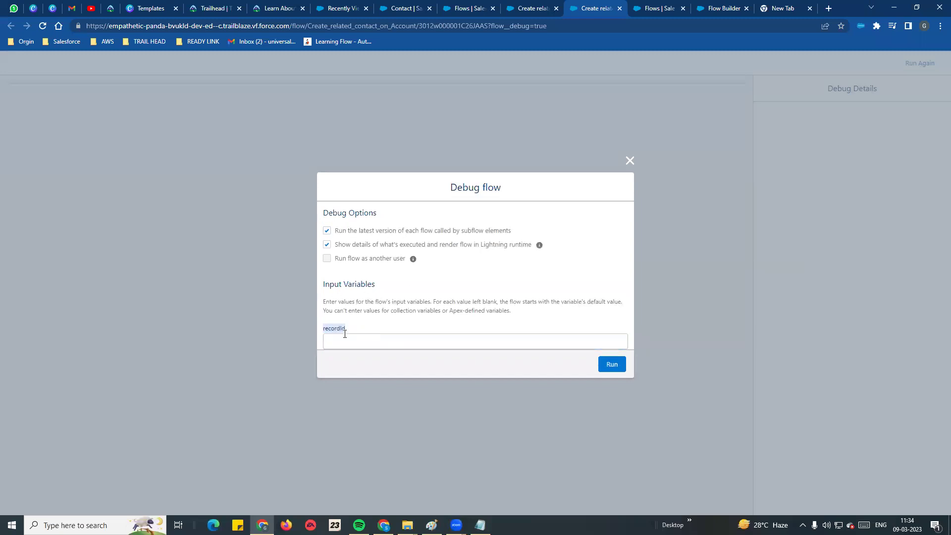
pyautogui.click(418, 4)
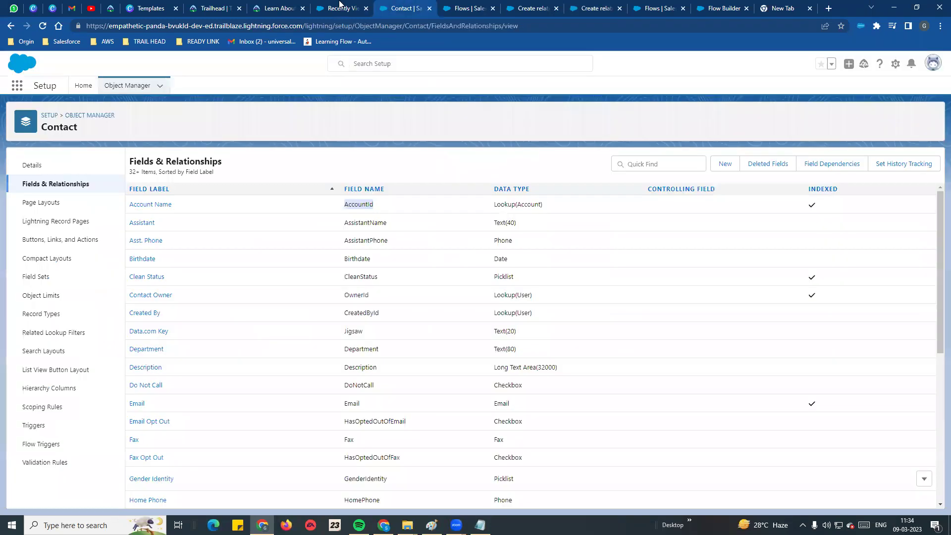
pyautogui.click(342, 8)
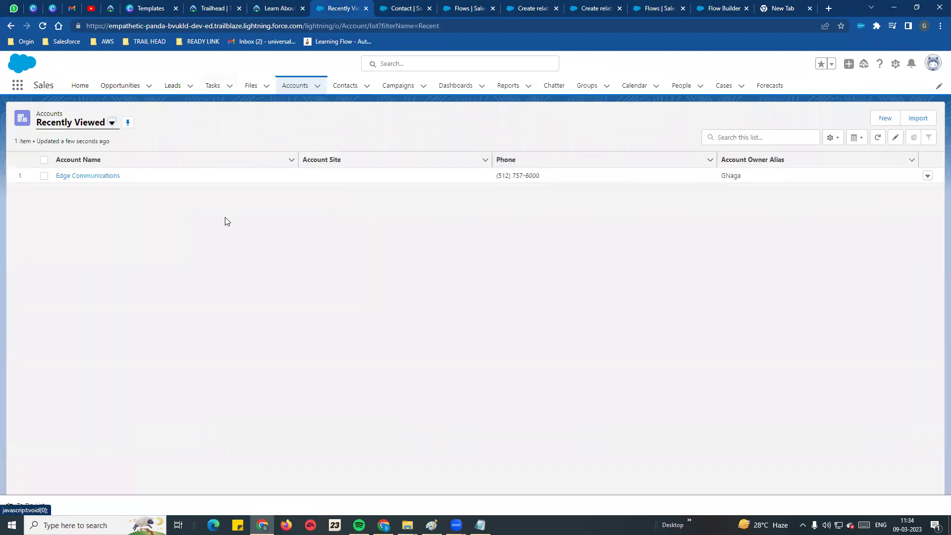
pyautogui.click(99, 176)
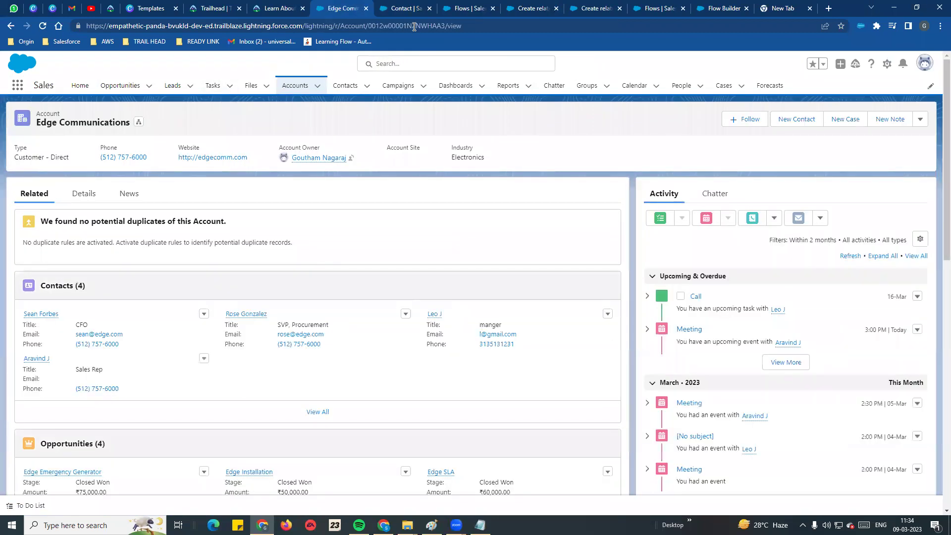
pyautogui.doubleClick(412, 26)
pyautogui.hotkey('ctrl', 'c')
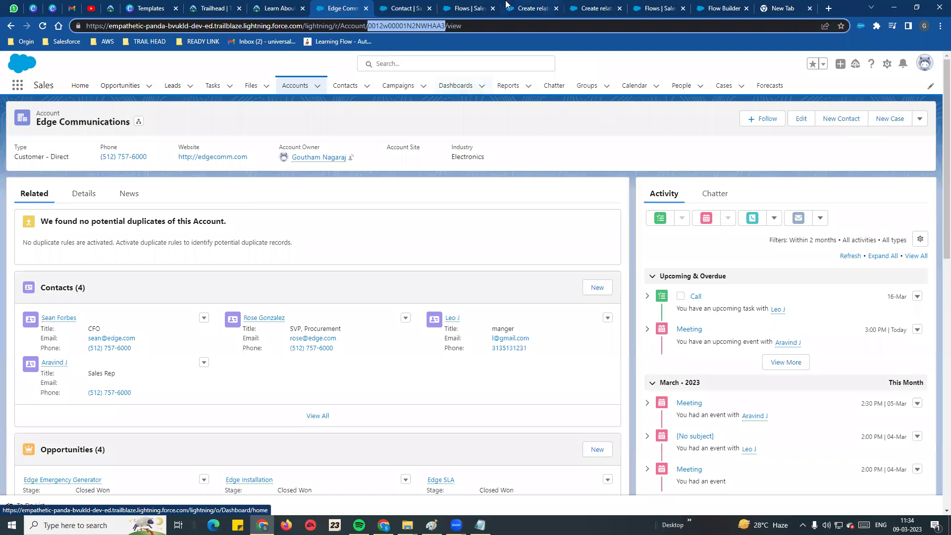
# - Supply the copied Edge Communications account ID as the recordId input variable and run the debug
pyautogui.click(471, 8)
pyautogui.click(529, 8)
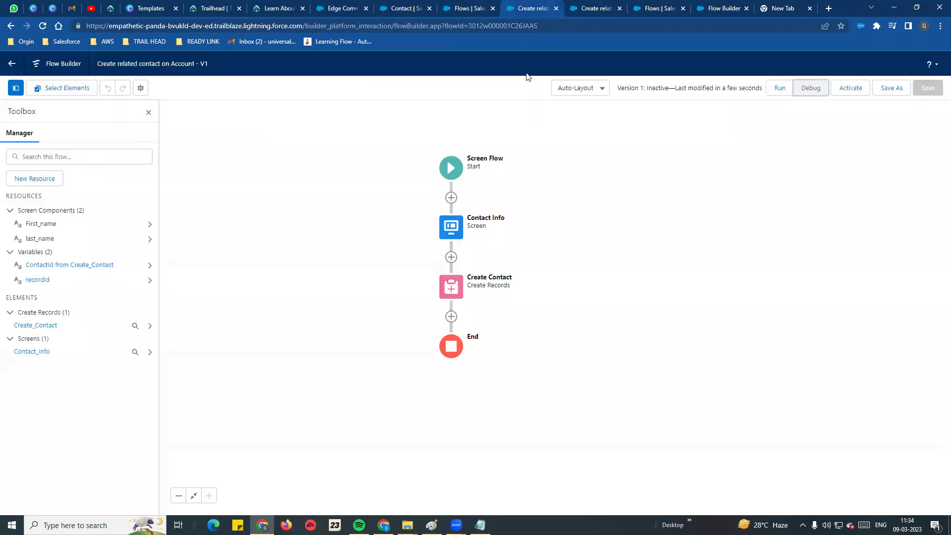
pyautogui.click(602, 15)
pyautogui.click(432, 341)
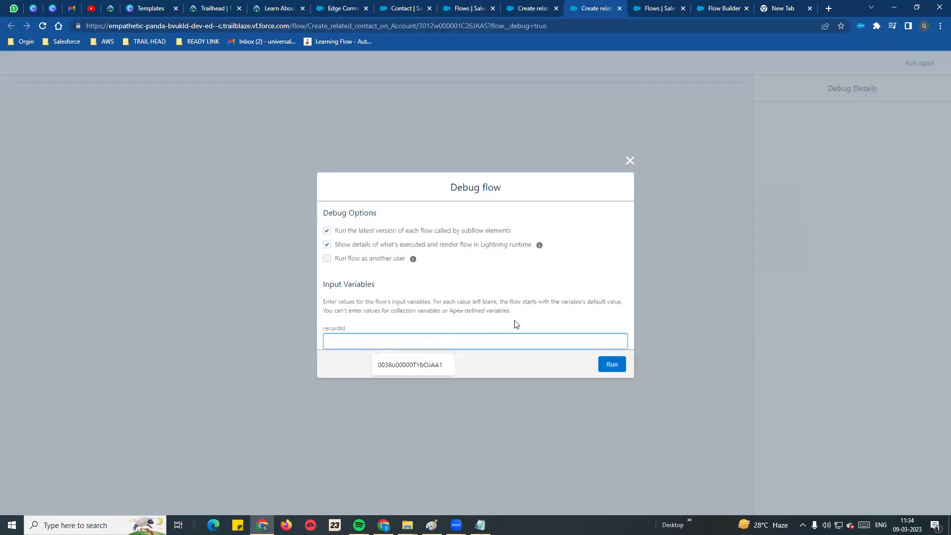
pyautogui.hotkey('ctrl', 'v')
pyautogui.click(612, 365)
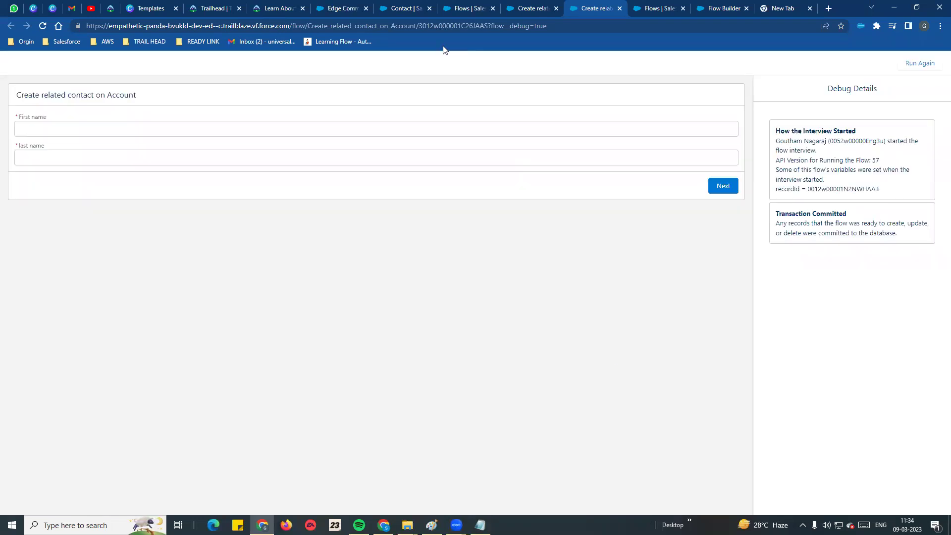
# - Look over the Edge Communications account's existing related contacts and return to the flow's debug run
pyautogui.click(402, 8)
pyautogui.click(342, 8)
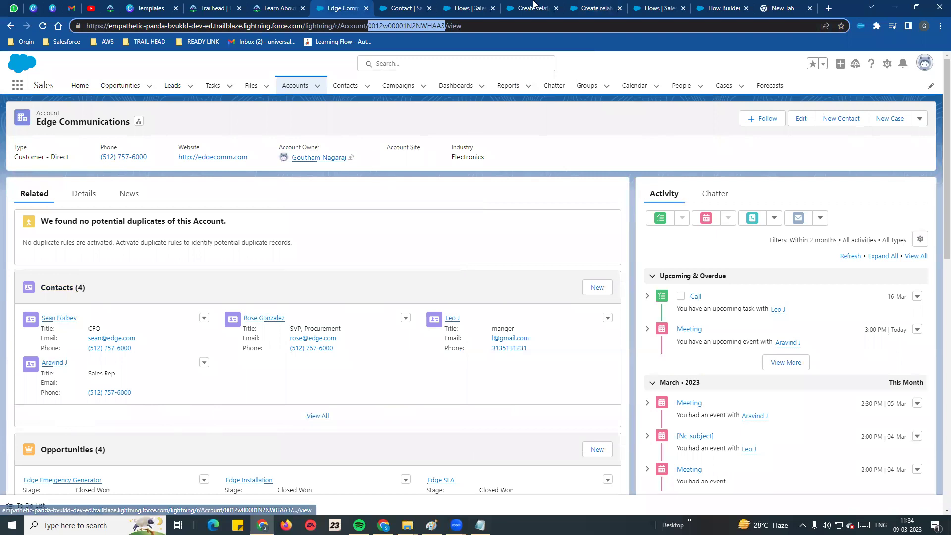
pyautogui.click(653, 7)
pyautogui.click(727, 7)
pyautogui.click(593, 8)
pyautogui.click(541, 8)
pyautogui.click(581, 9)
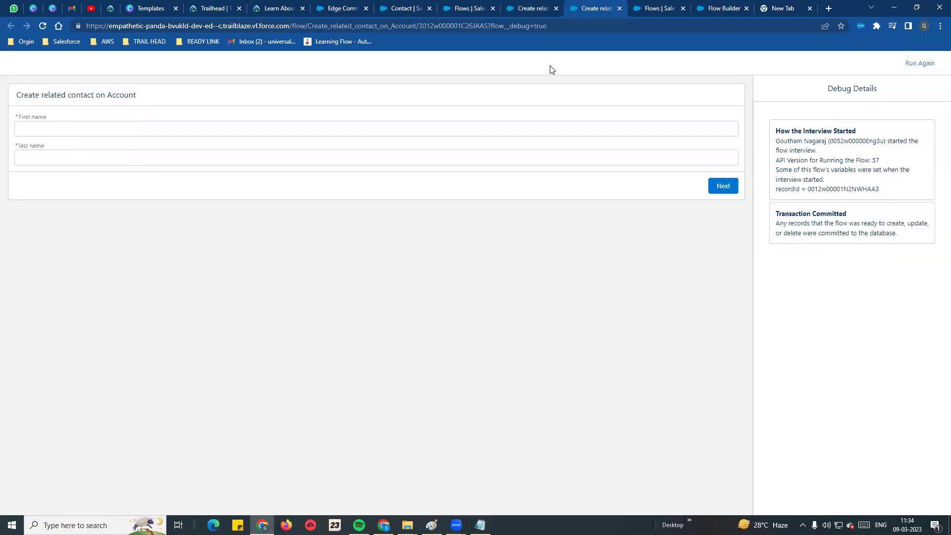
# - Fill in the contact's first name and last name on the flow screen and proceed to finish the interview
pyautogui.tripleClick(23, 116)
pyautogui.tripleClick(21, 147)
pyautogui.click(72, 129)
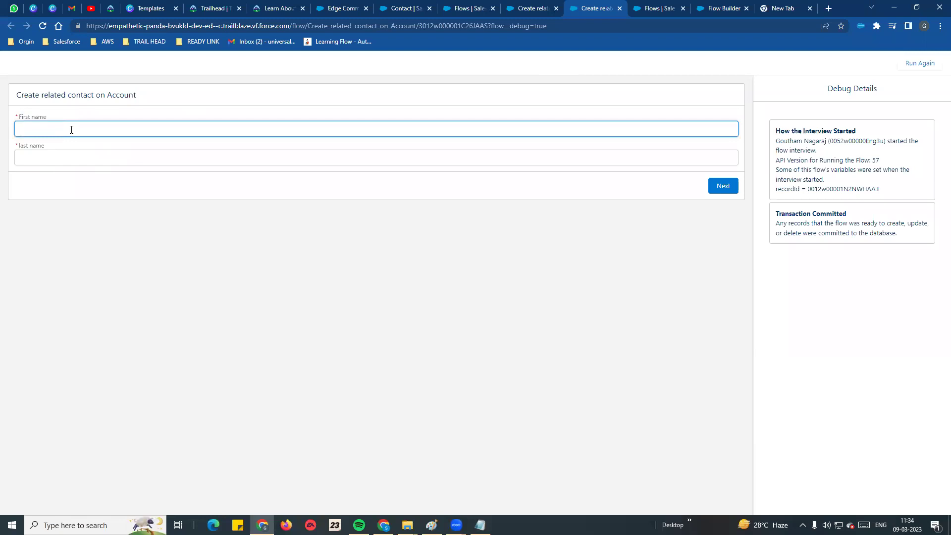
pyautogui.click(74, 159)
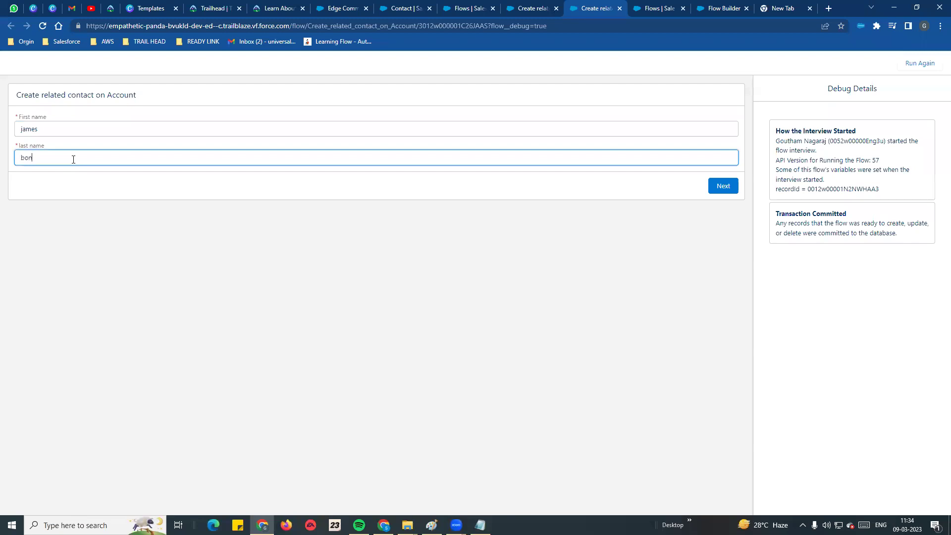
pyautogui.click(87, 232)
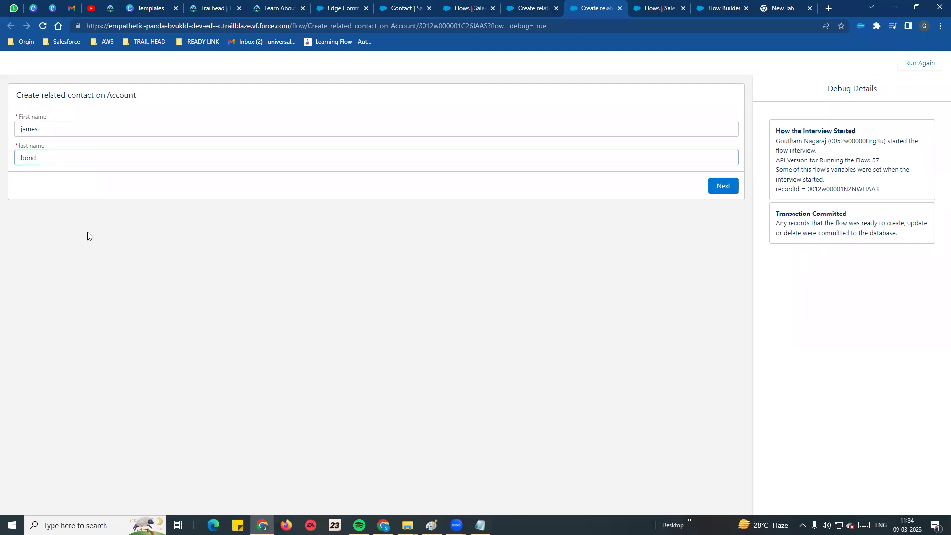
pyautogui.click(721, 188)
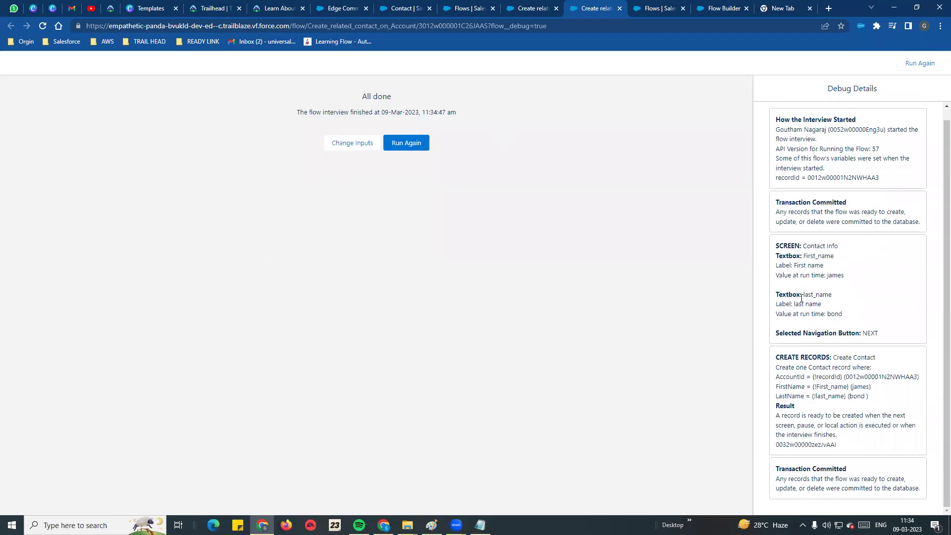
# - Examine the Contact Info screen section of the debug details, checking both textboxes' run-time values and the selected navigation button
pyautogui.hotkey('ctrl', '+')
pyautogui.scroll(-1, 825, 272)
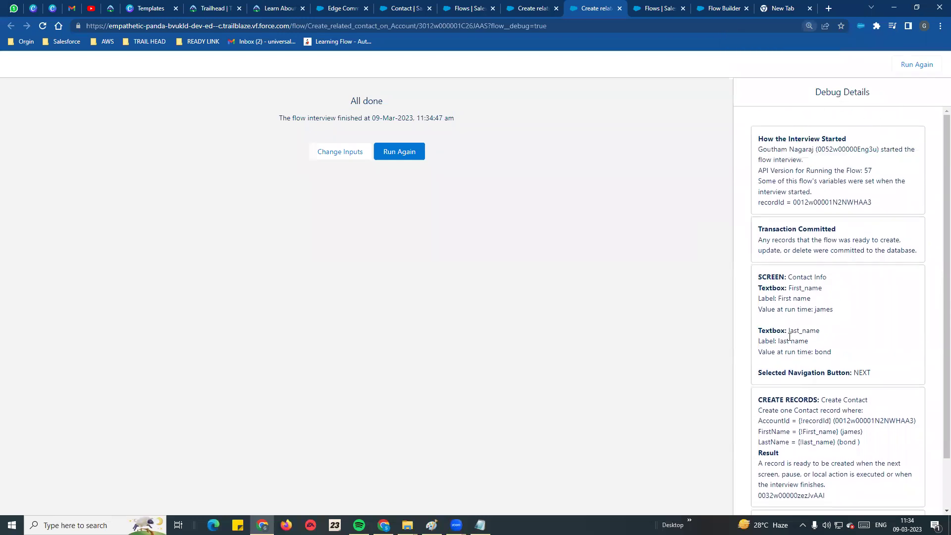
pyautogui.hotkey('ctrl', '+')
pyautogui.scroll(-3, 807, 333)
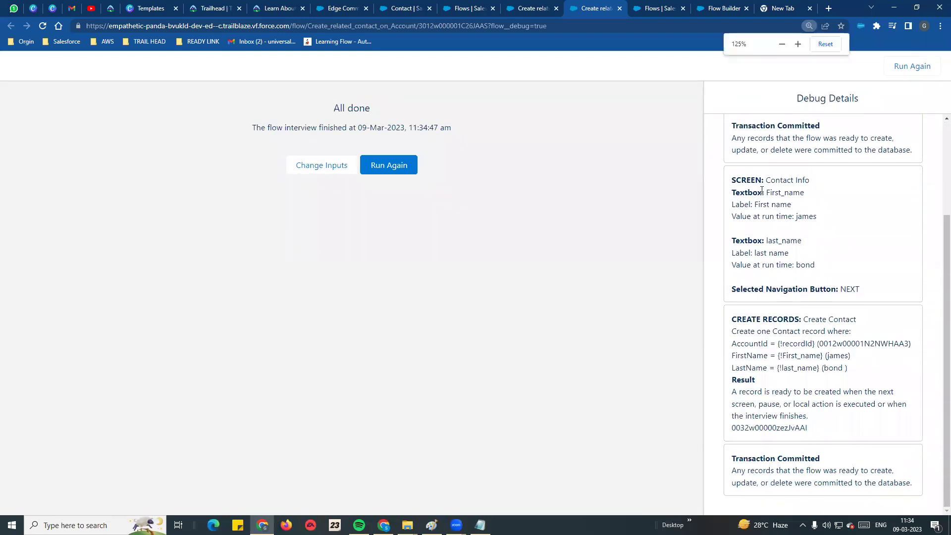
pyautogui.moveTo(767, 193); pyautogui.dragTo(820, 194)
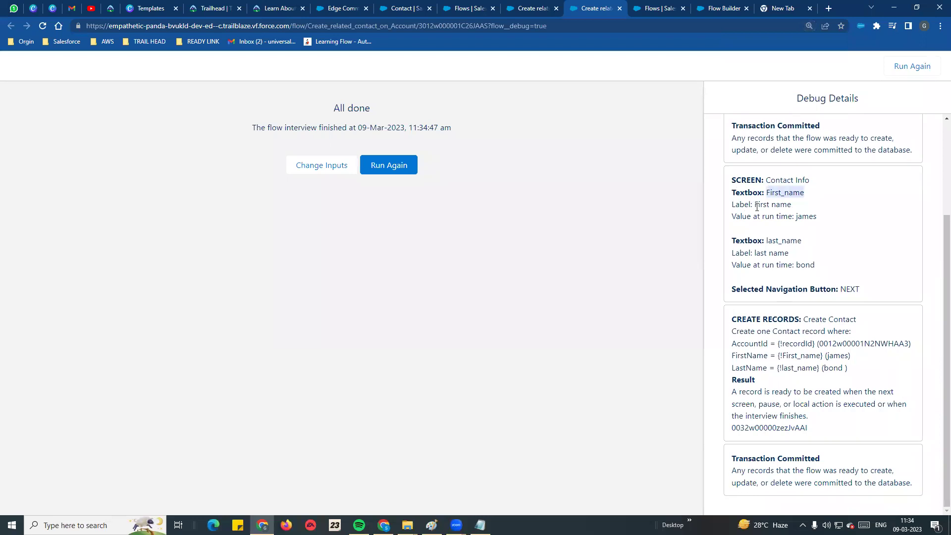
pyautogui.doubleClick(798, 217)
pyautogui.click(770, 257)
pyautogui.moveTo(765, 241); pyautogui.dragTo(839, 266)
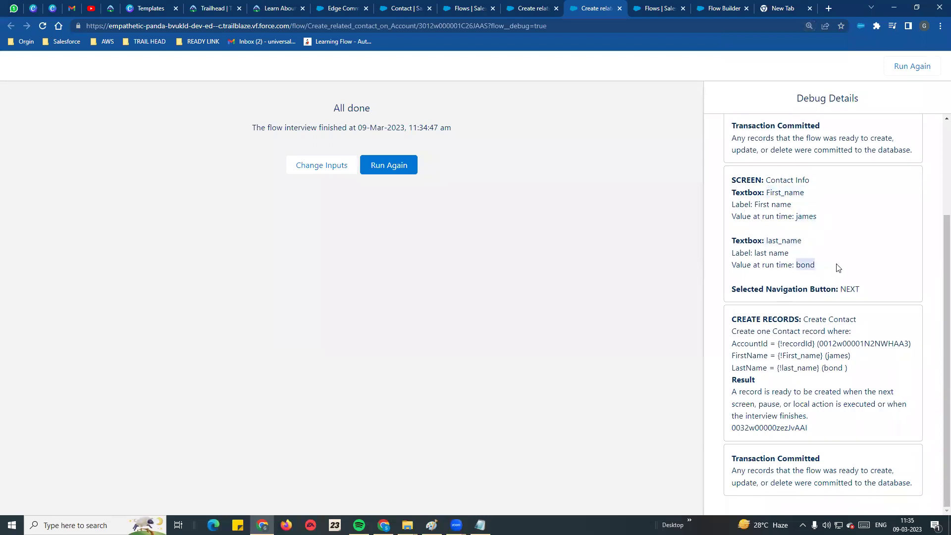
pyautogui.moveTo(734, 288); pyautogui.dragTo(886, 293)
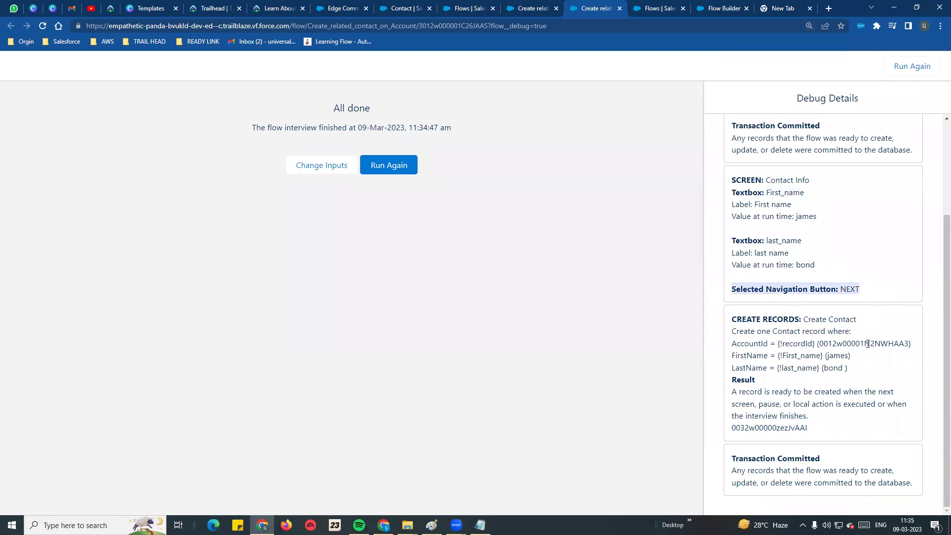
# - Examine the Create Contact section of the debug details, checking the AccountId, FirstName and LastName assignments and the resulting record ID
pyautogui.hotkey('ctrl', '+')
pyautogui.hotkey('ctrl', '+')
pyautogui.scroll(-3, 852, 349)
pyautogui.moveTo(645, 240); pyautogui.dragTo(738, 241)
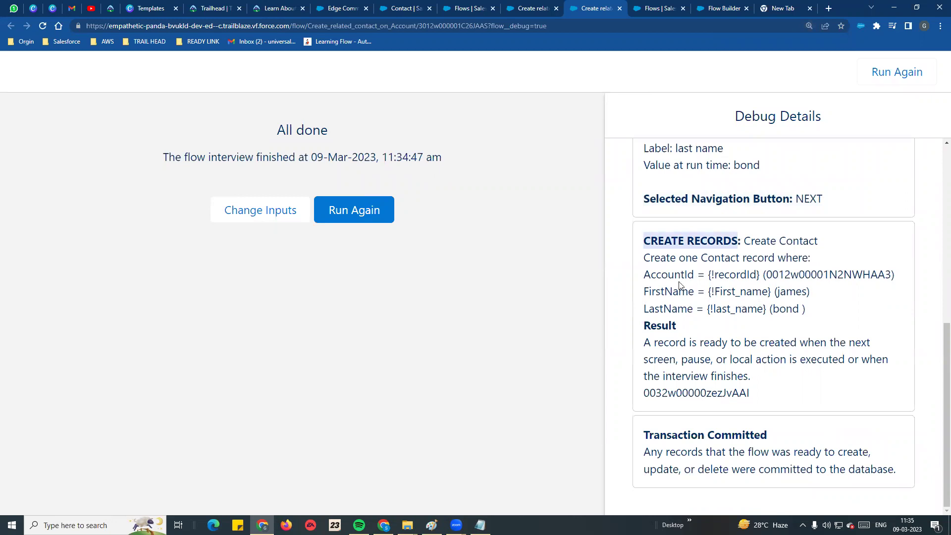
pyautogui.moveTo(645, 274); pyautogui.dragTo(878, 275)
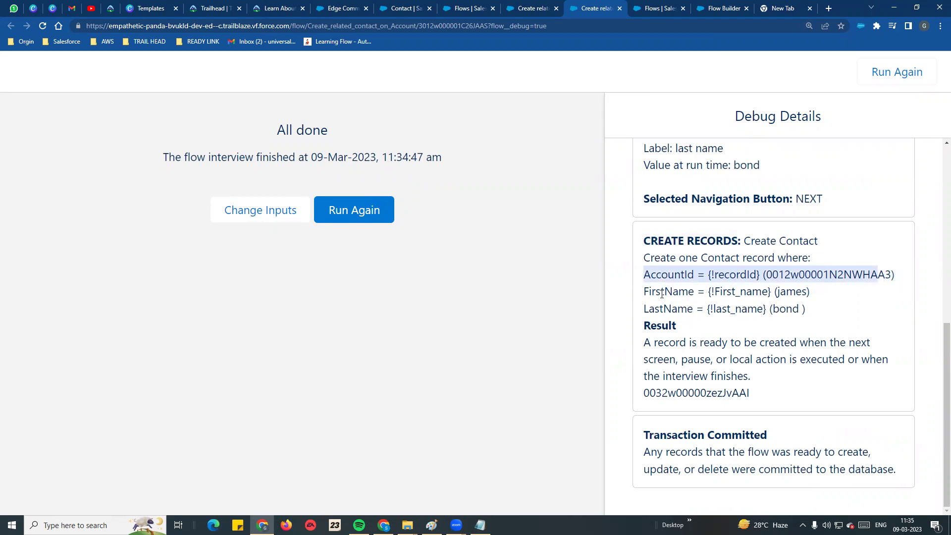
pyautogui.moveTo(834, 294); pyautogui.dragTo(890, 312)
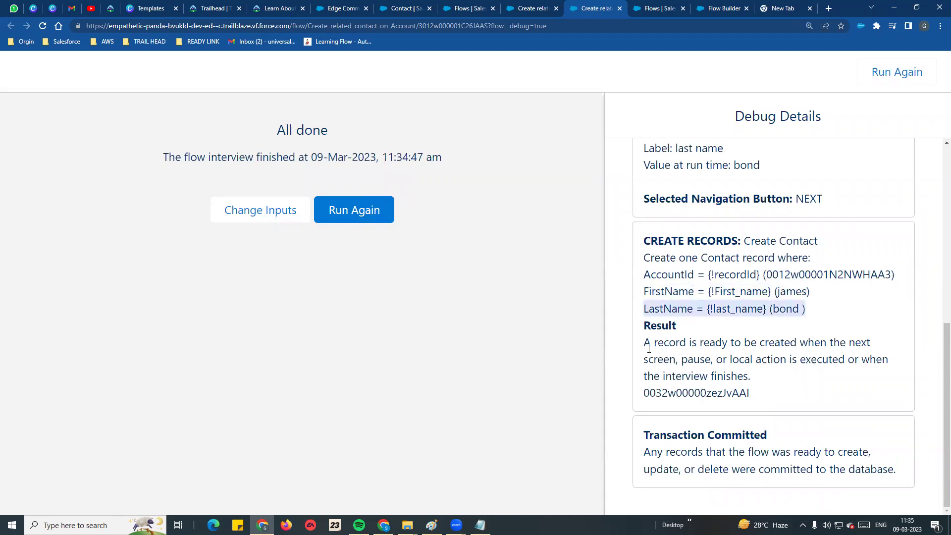
pyautogui.moveTo(639, 394); pyautogui.dragTo(790, 395)
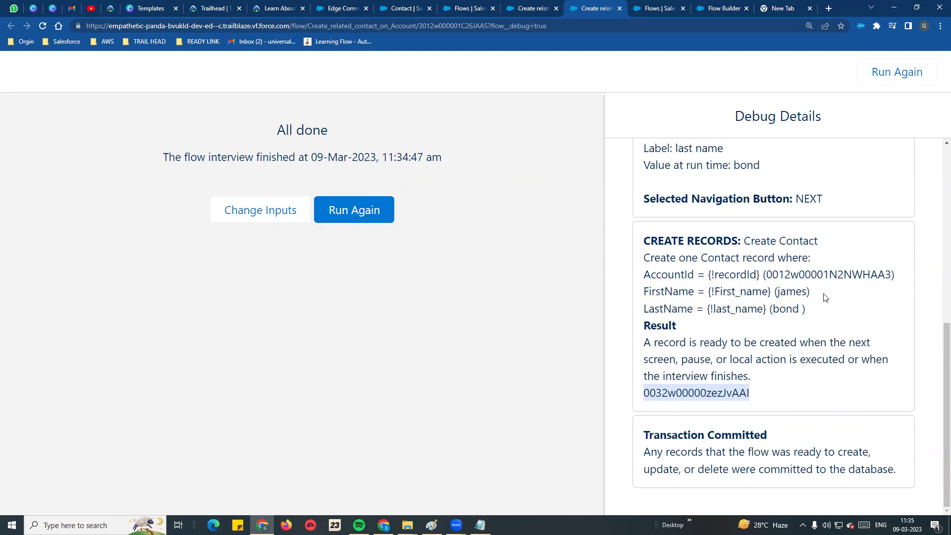
pyautogui.hotkey('ctrl', '-')
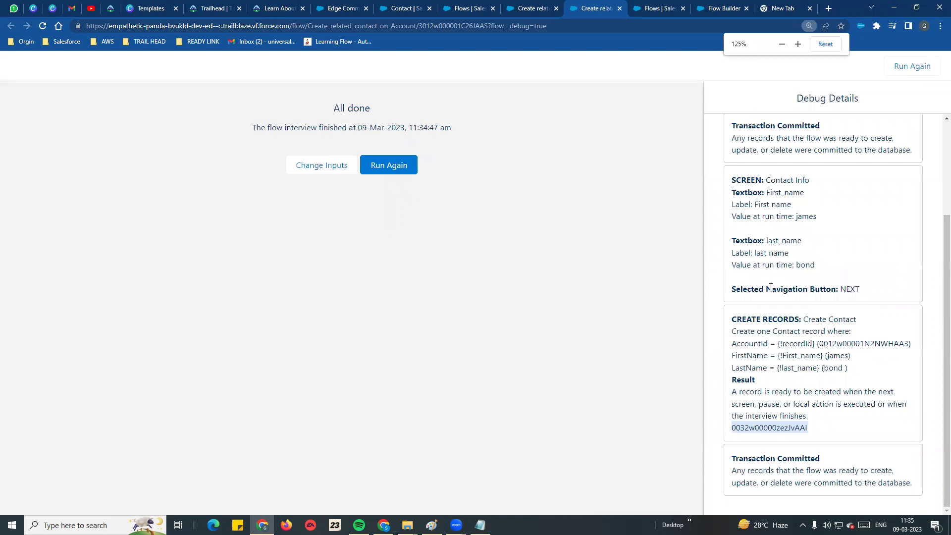
pyautogui.hotkey('ctrl', '-')
pyautogui.hotkey('ctrl', '-')
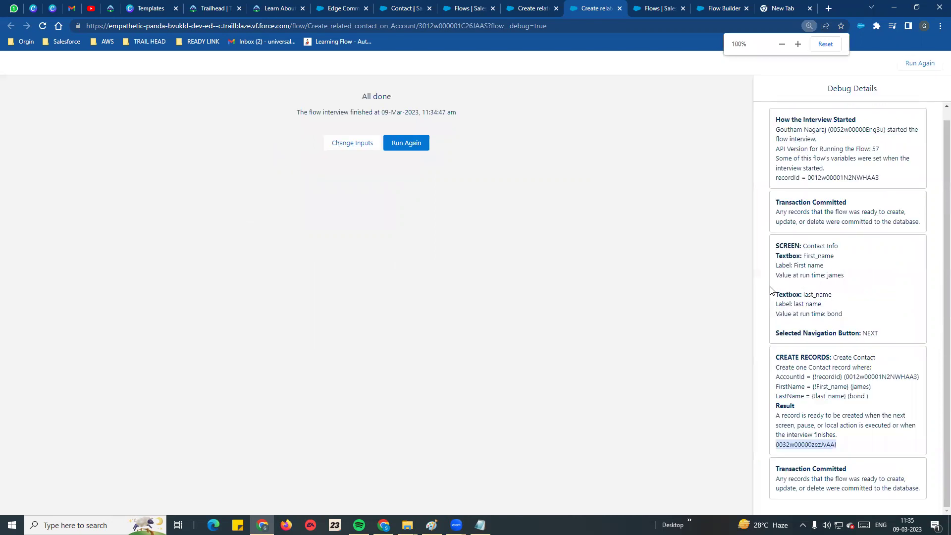
# - Reload the Edge Communications account, check its related contacts for the newly created contact, and return to the flow in Flow Builder
pyautogui.click(371, 7)
pyautogui.click(42, 26)
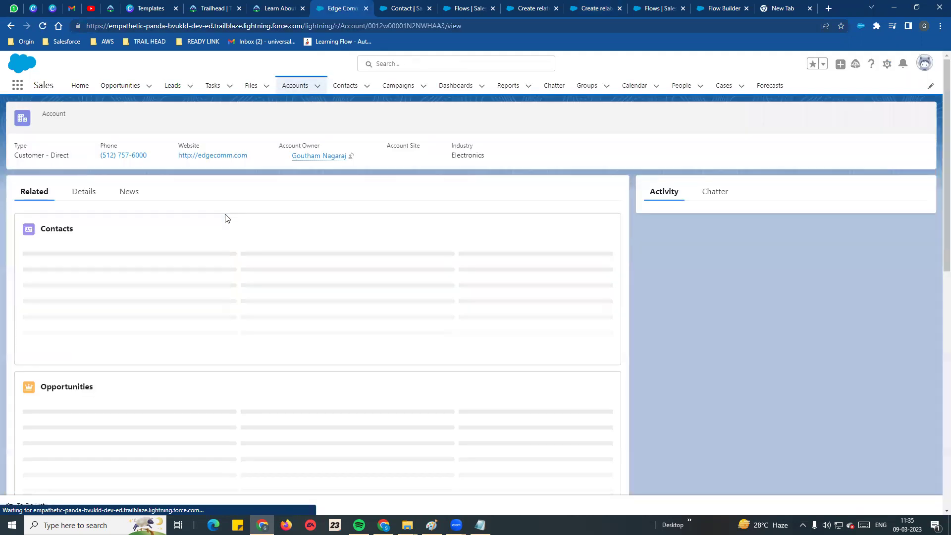
pyautogui.scroll(-2, 220, 294)
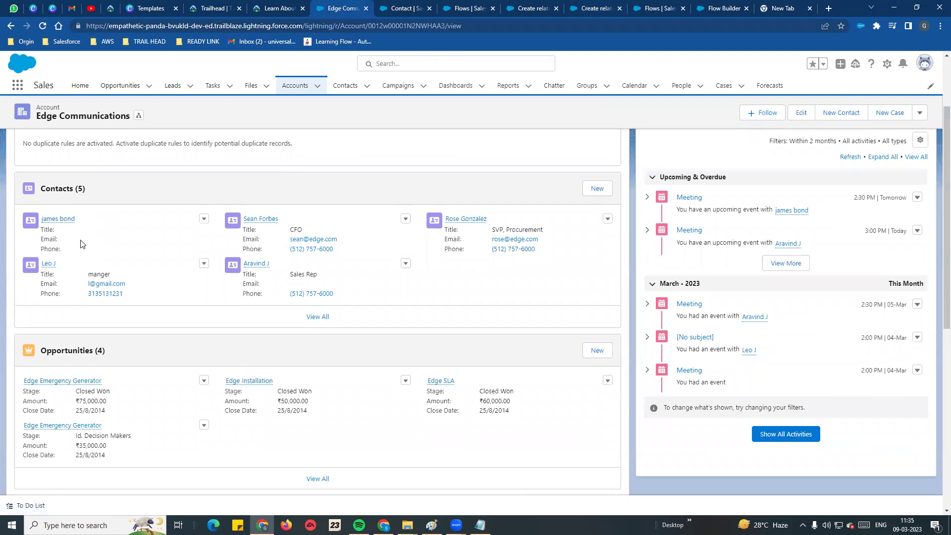
pyautogui.scroll(2, 84, 243)
pyautogui.moveTo(38, 122); pyautogui.dragTo(132, 124)
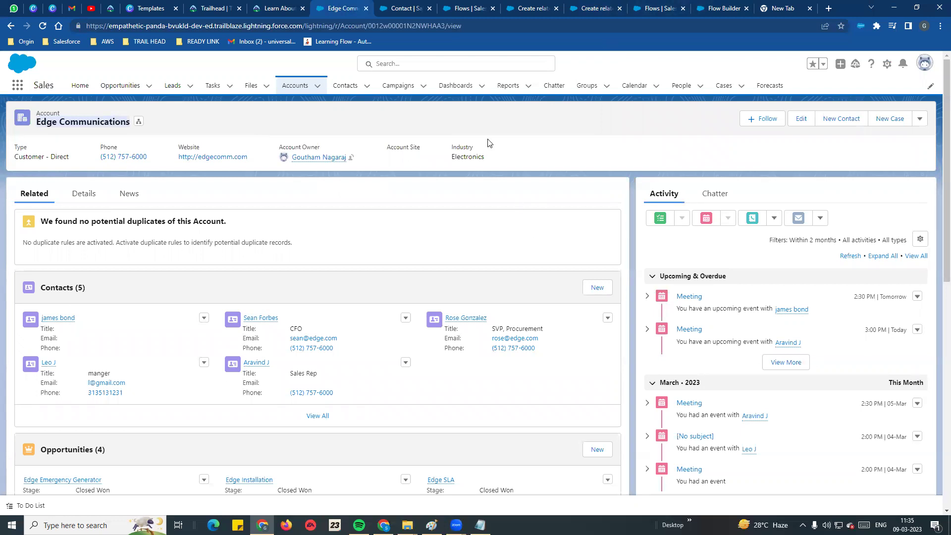
pyautogui.click(533, 8)
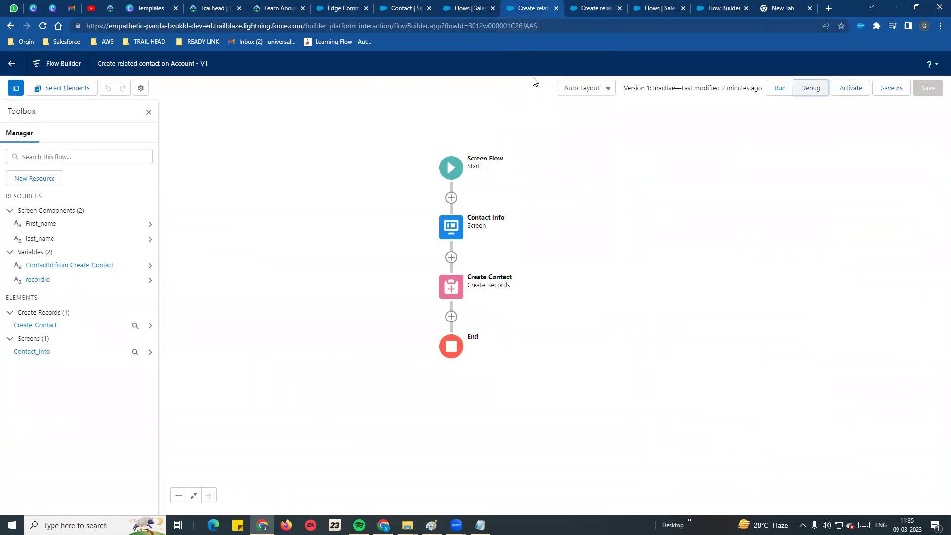